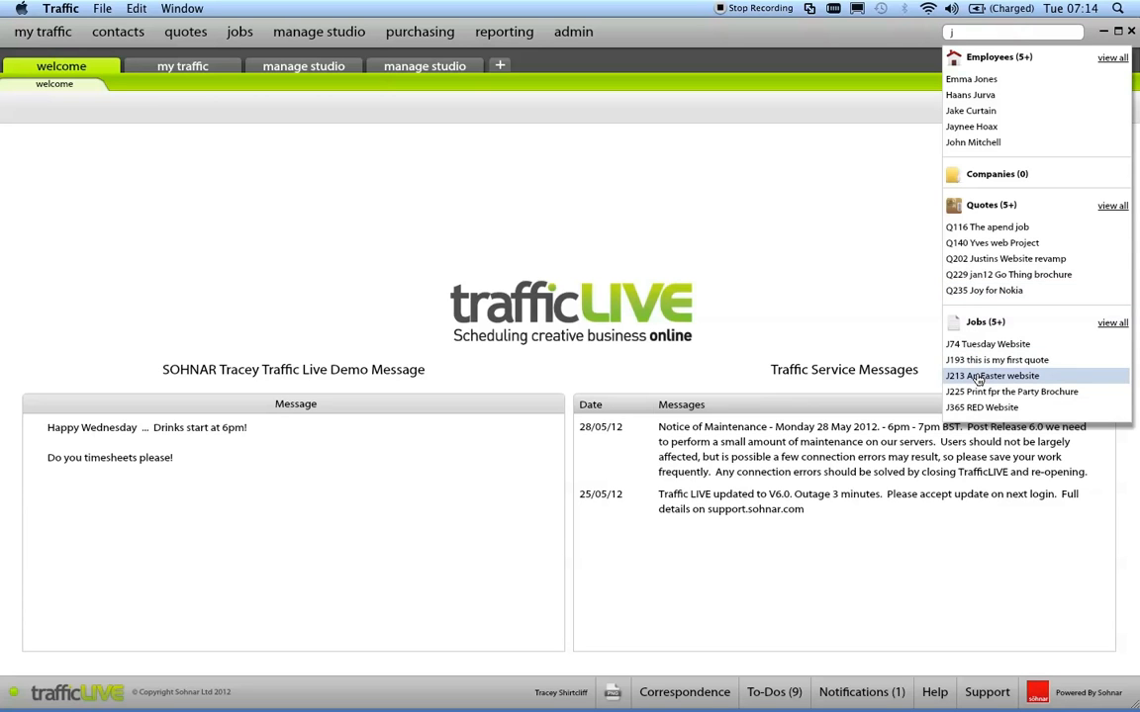
Search for "j2", list all matching jobs and open the Promotional HTML Website job.
type("2")
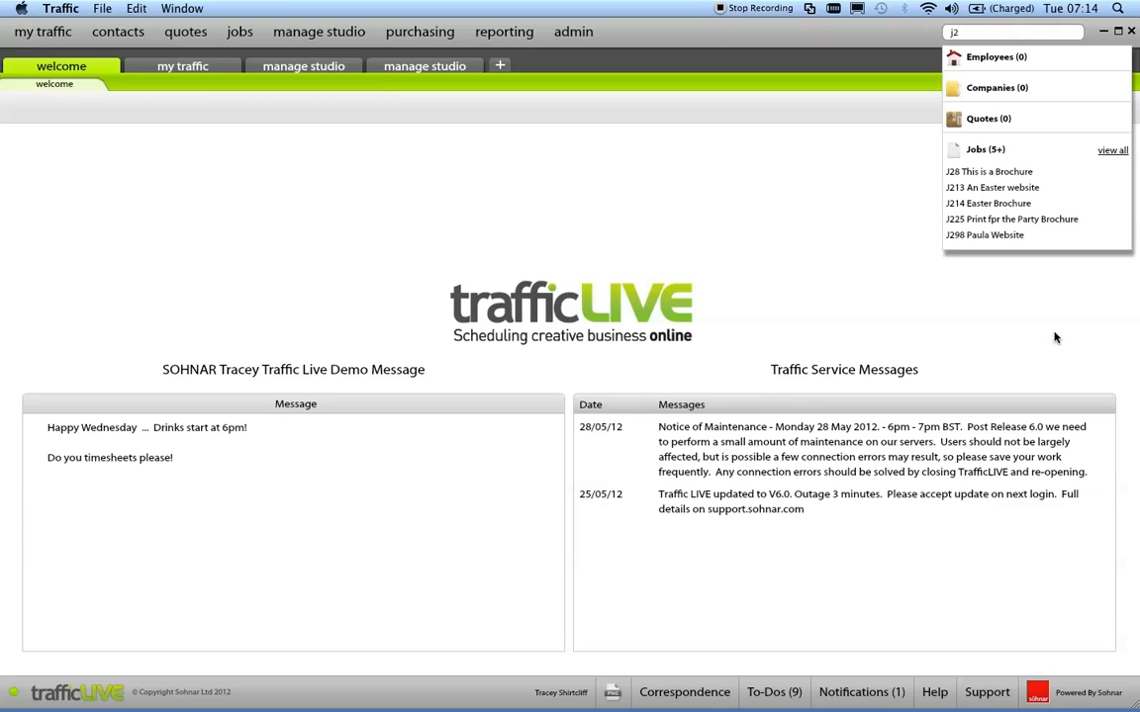
left_click(1114, 152)
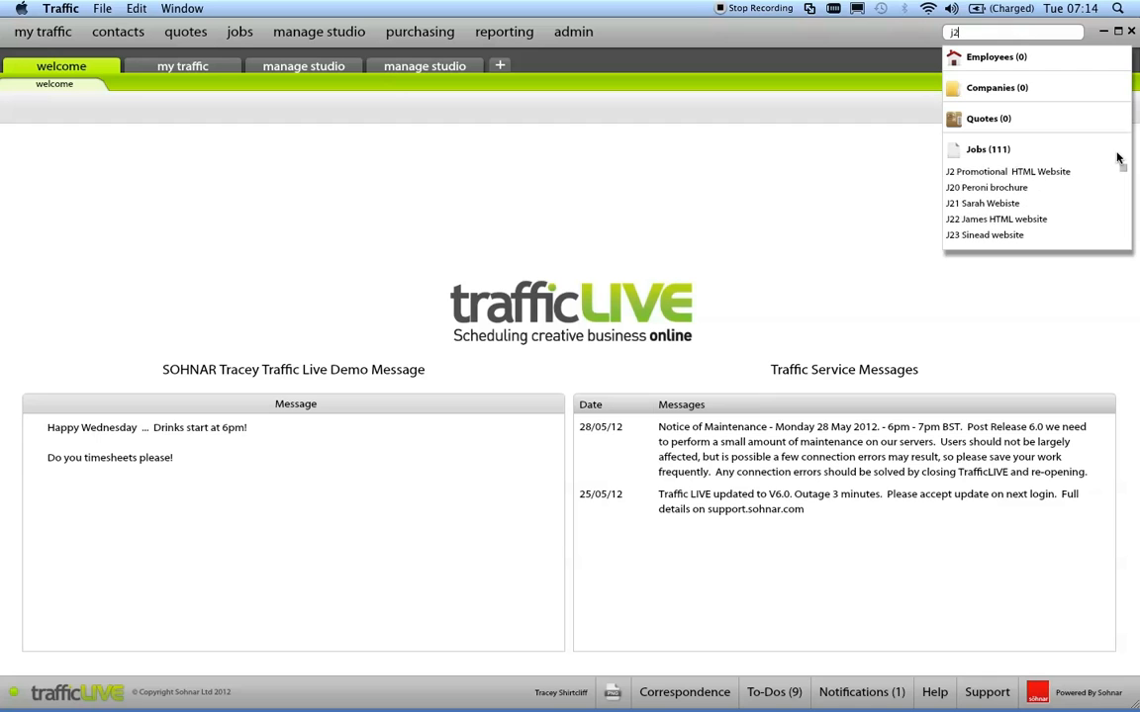
mouse_move(1125, 173)
left_mouse_down()
mouse_move(1128, 214)
mouse_move(1124, 170)
left_mouse_up()
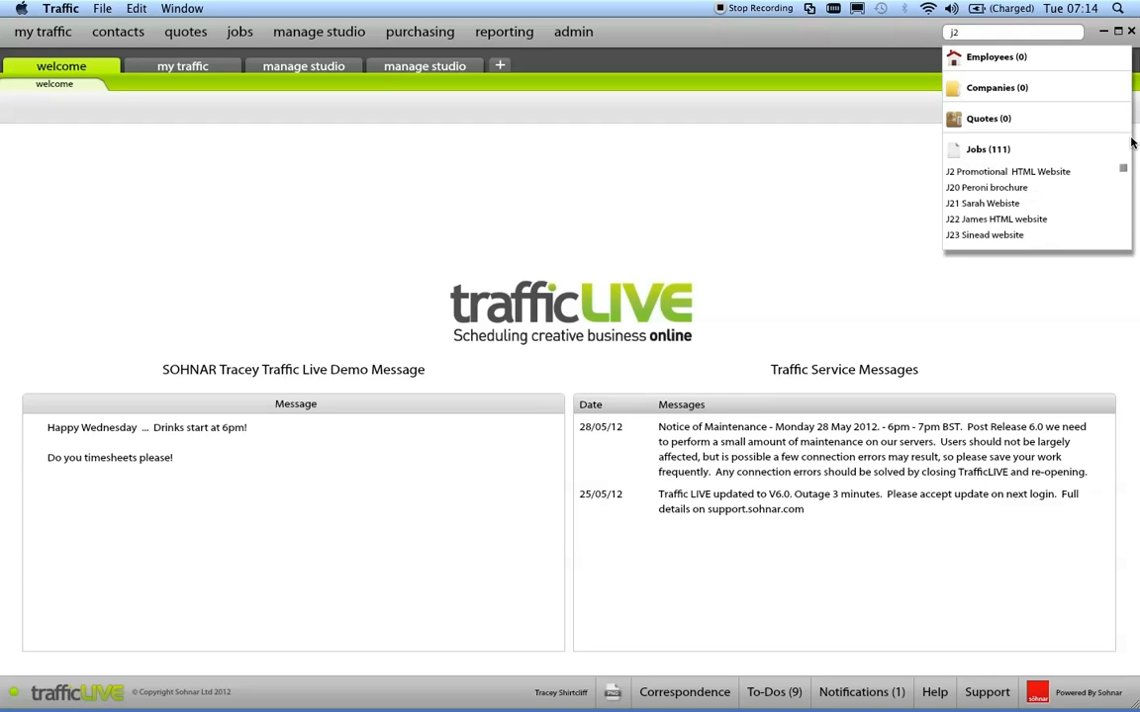
left_click(1006, 173)
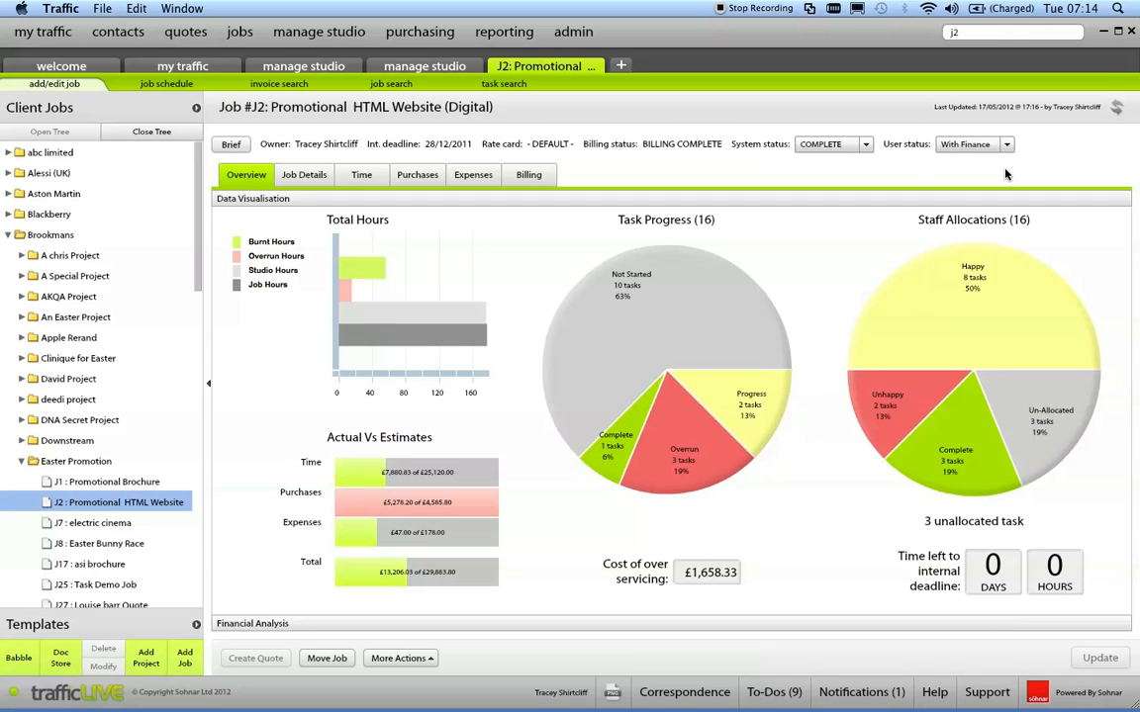
Examine the job's Total Hours chart, its financial analysis and its time breakdown by task.
mouse_move(485, 337)
mouse_move(481, 314)
mouse_move(379, 268)
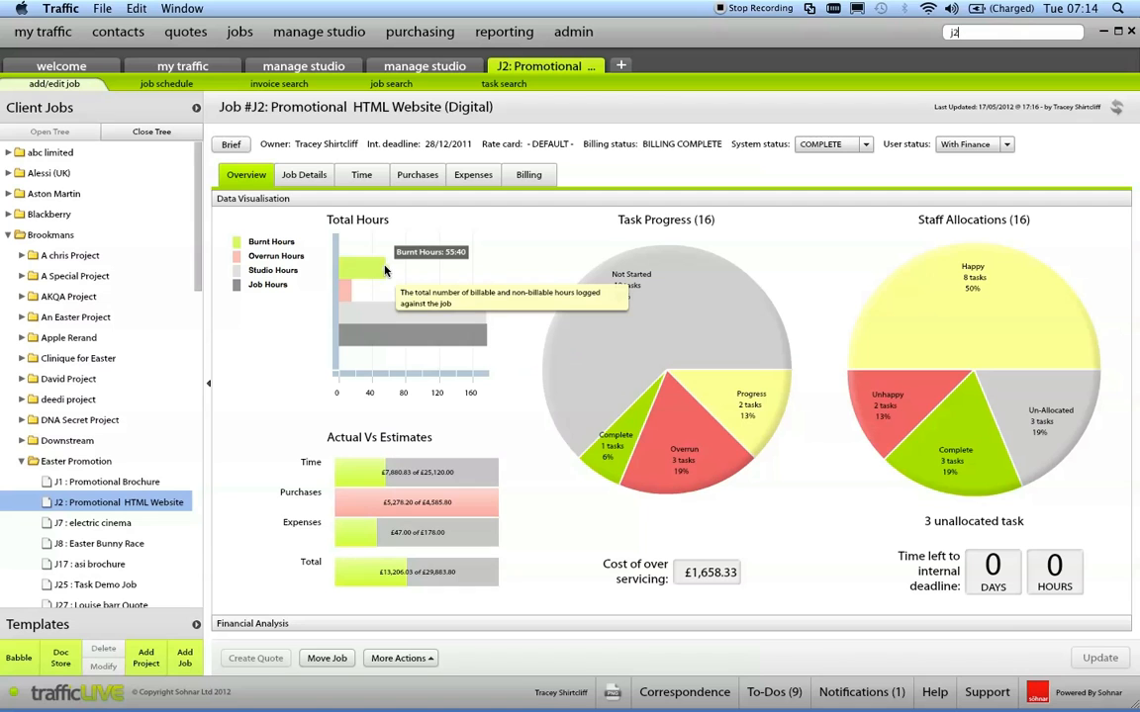
mouse_move(347, 293)
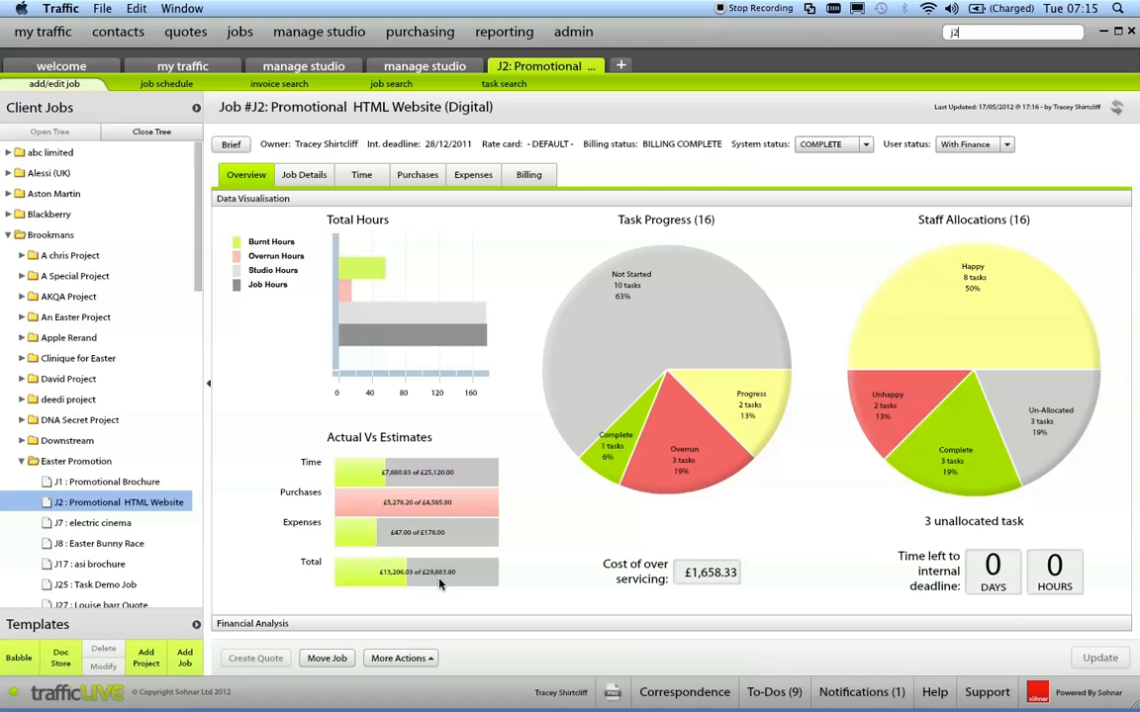
left_click(389, 624)
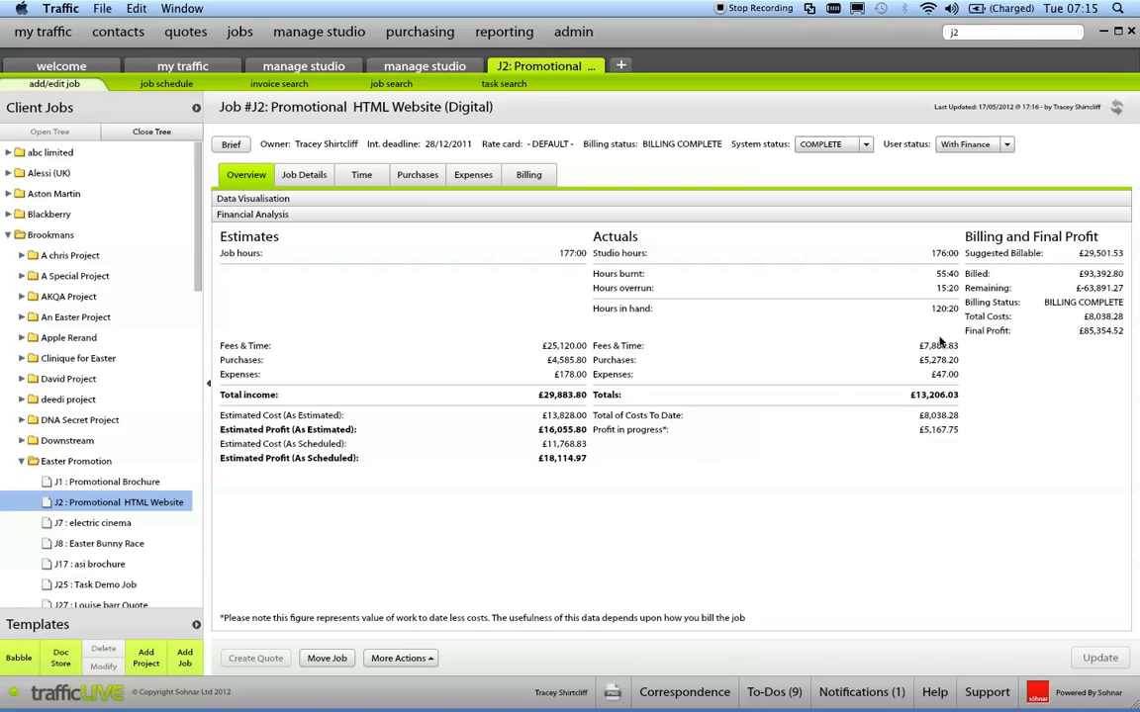
left_click(373, 199)
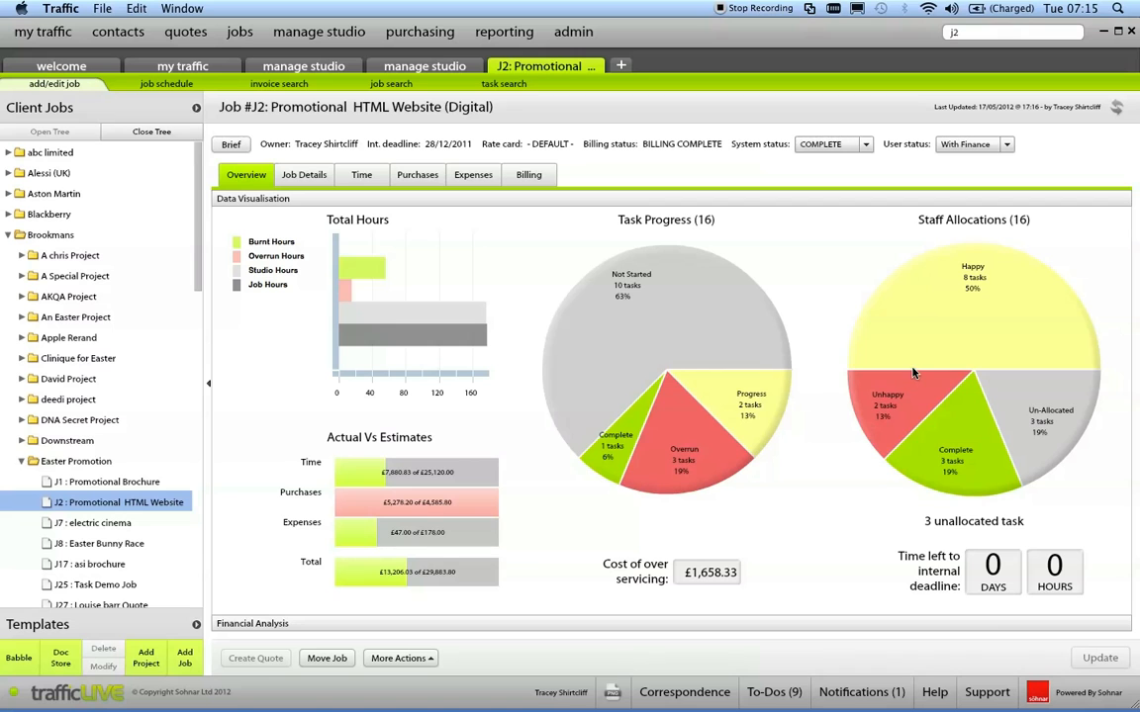
left_click(362, 175)
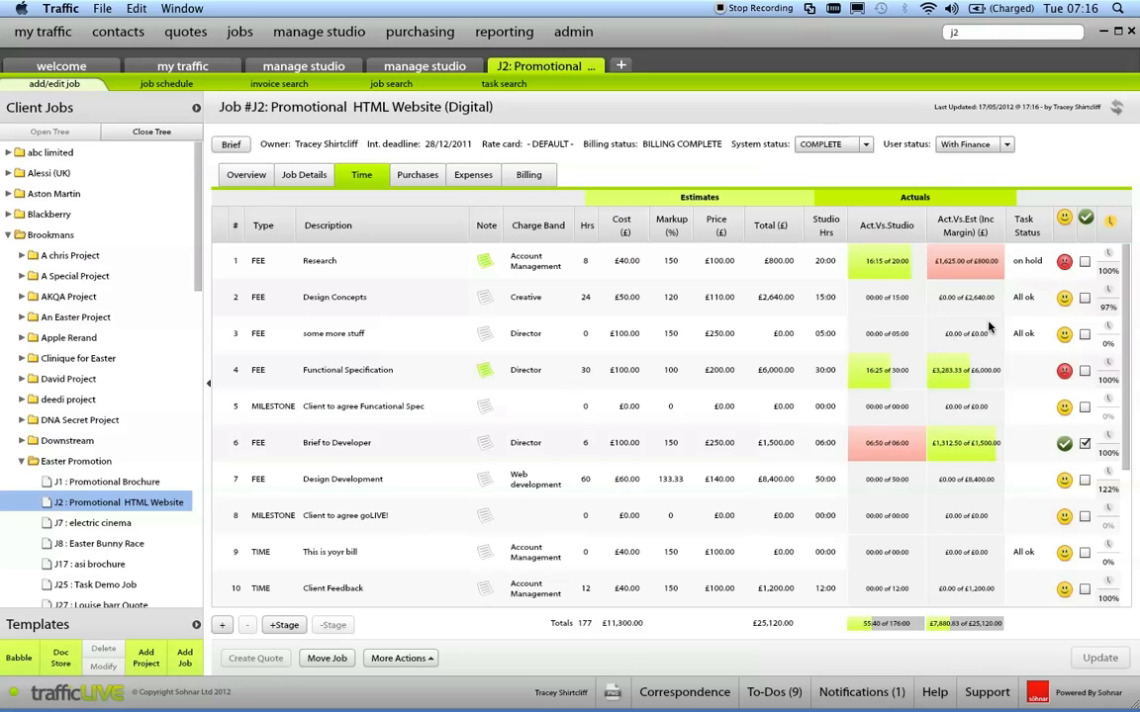
Open the studio's task progress list in a new tab and filter it to the SAD happy rating.
left_click(622, 68)
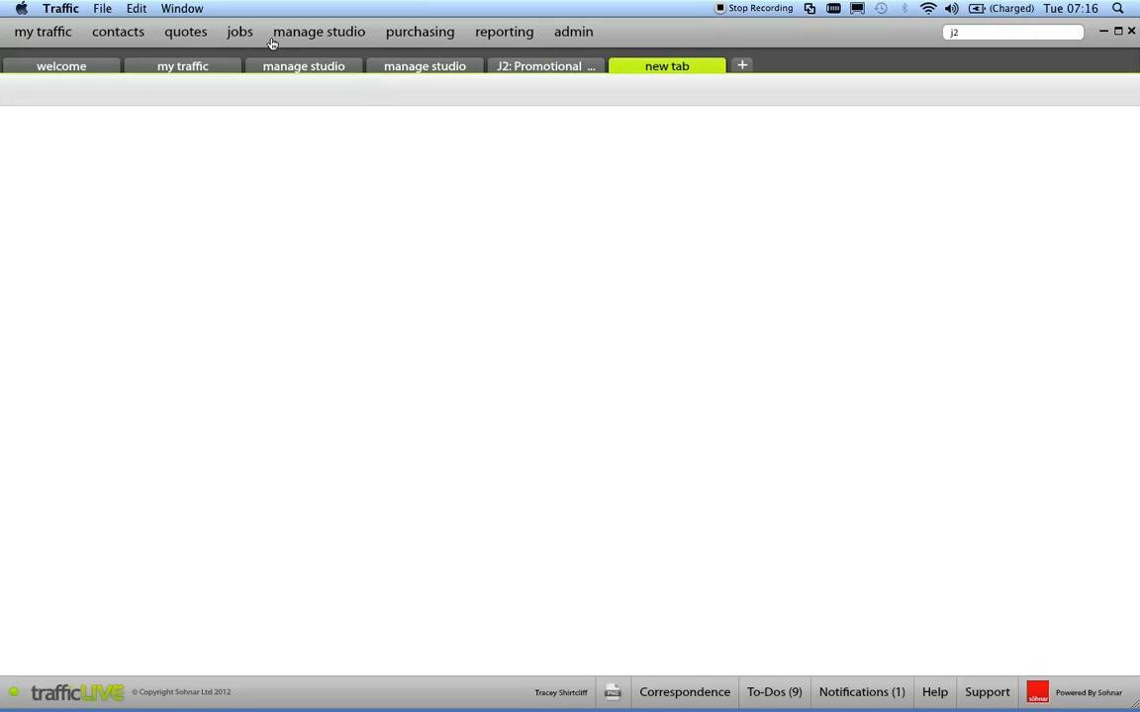
mouse_move(238, 31)
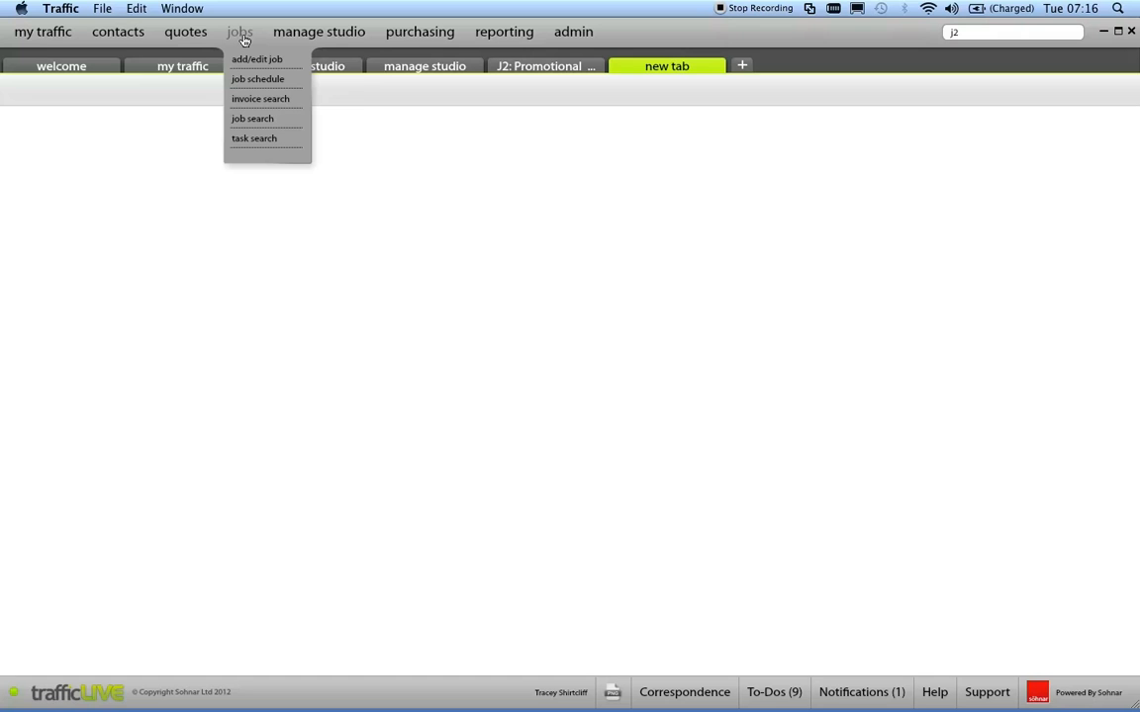
mouse_move(320, 36)
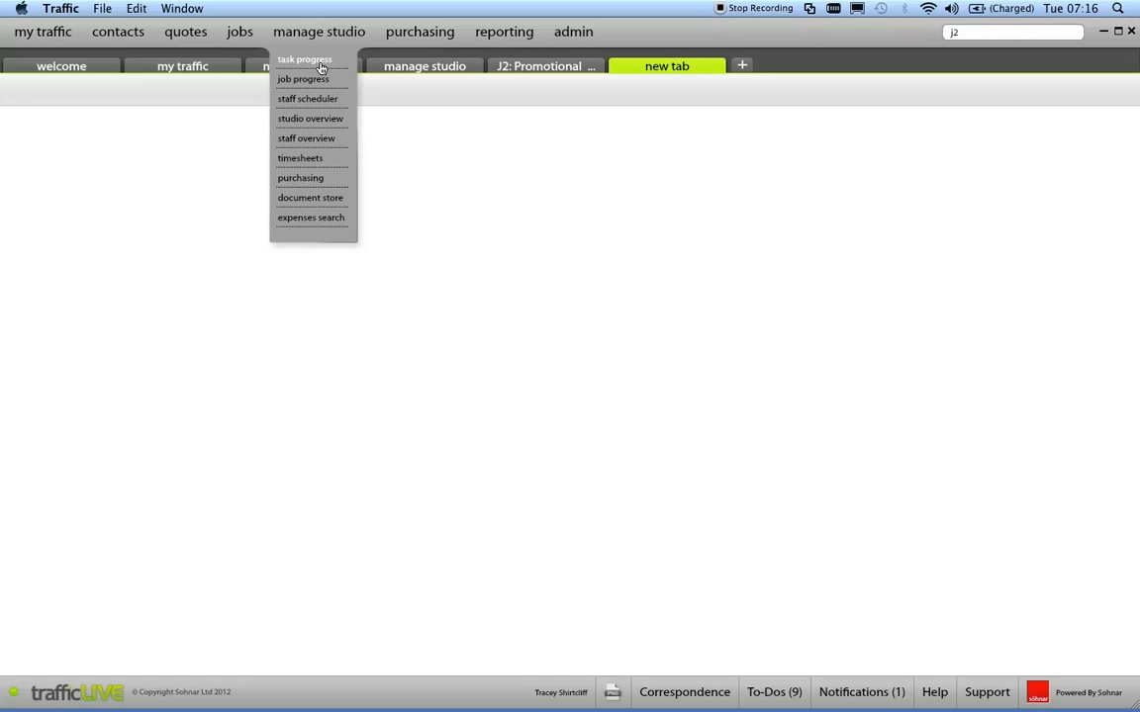
left_click(320, 65)
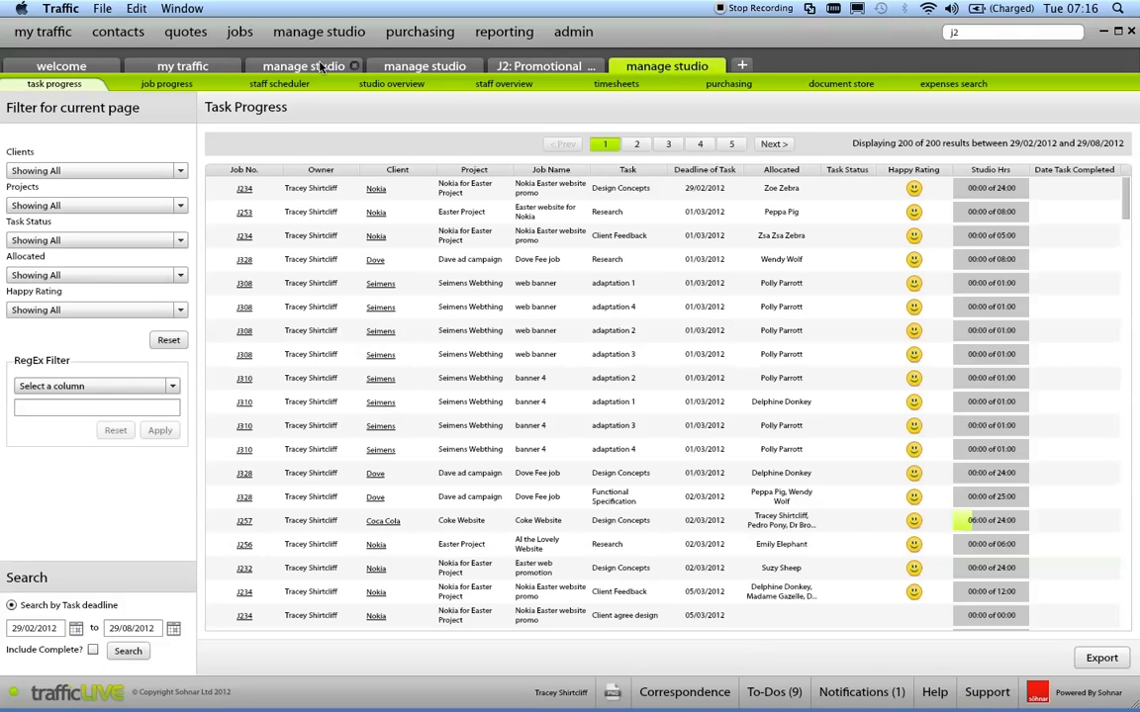
left_click(181, 311)
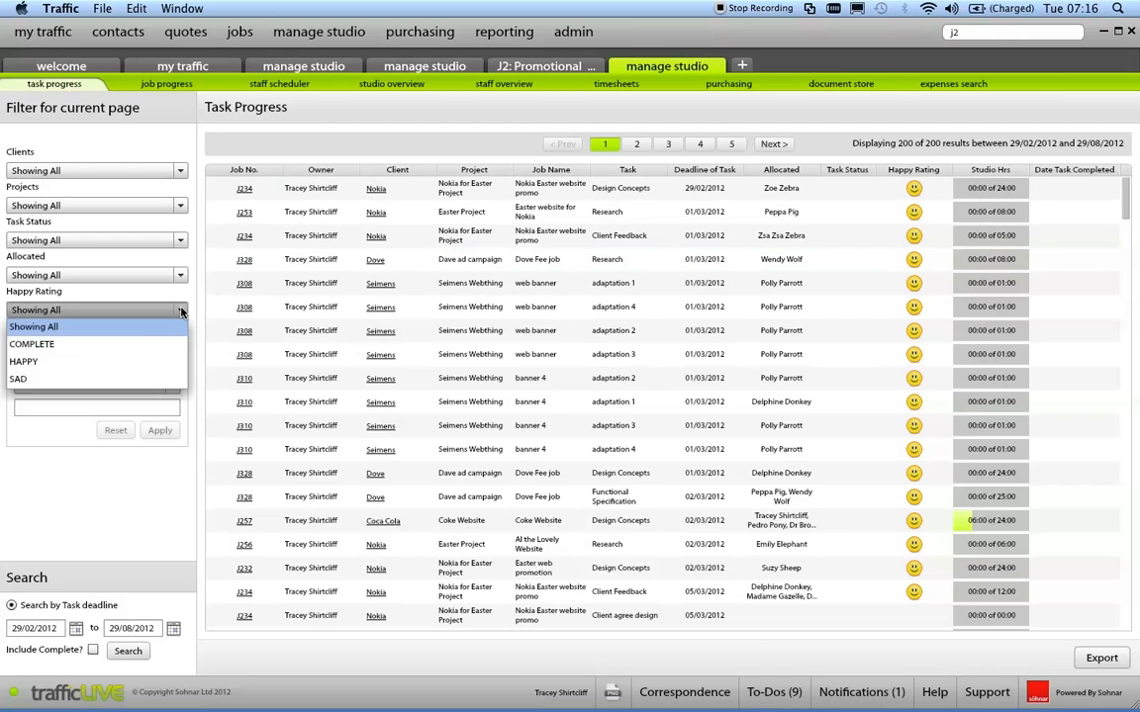
left_click(75, 379)
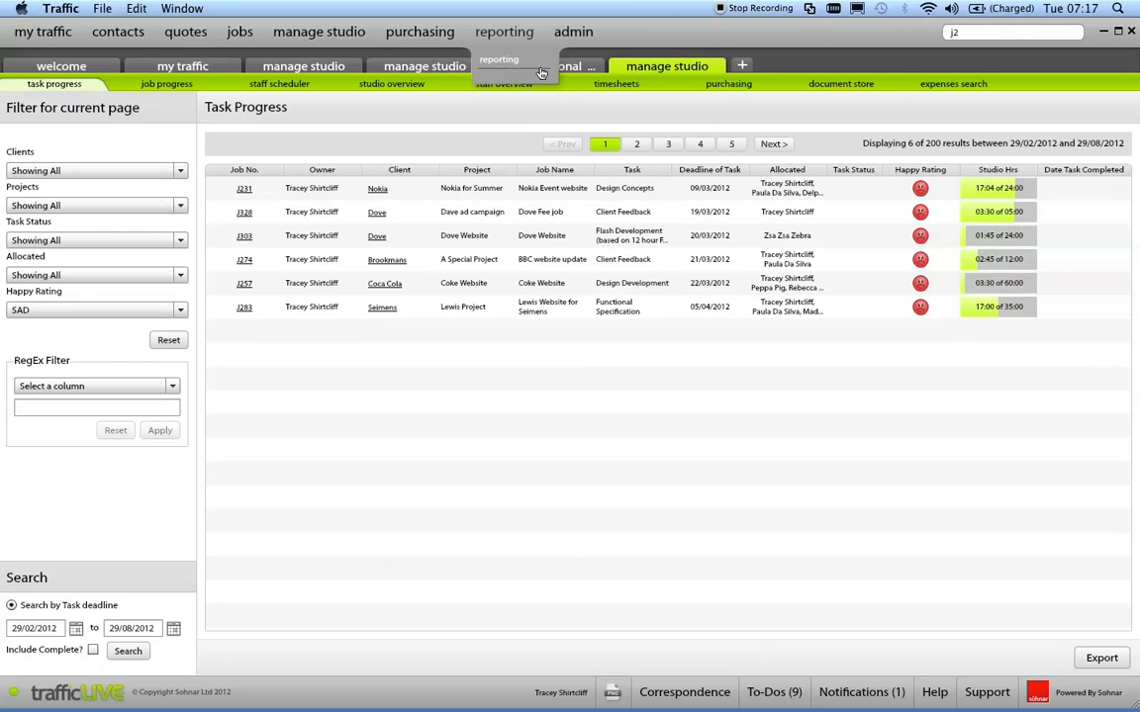
Return to the Promotional HTML Website job and view the time entries logged for the Research task.
left_click(570, 69)
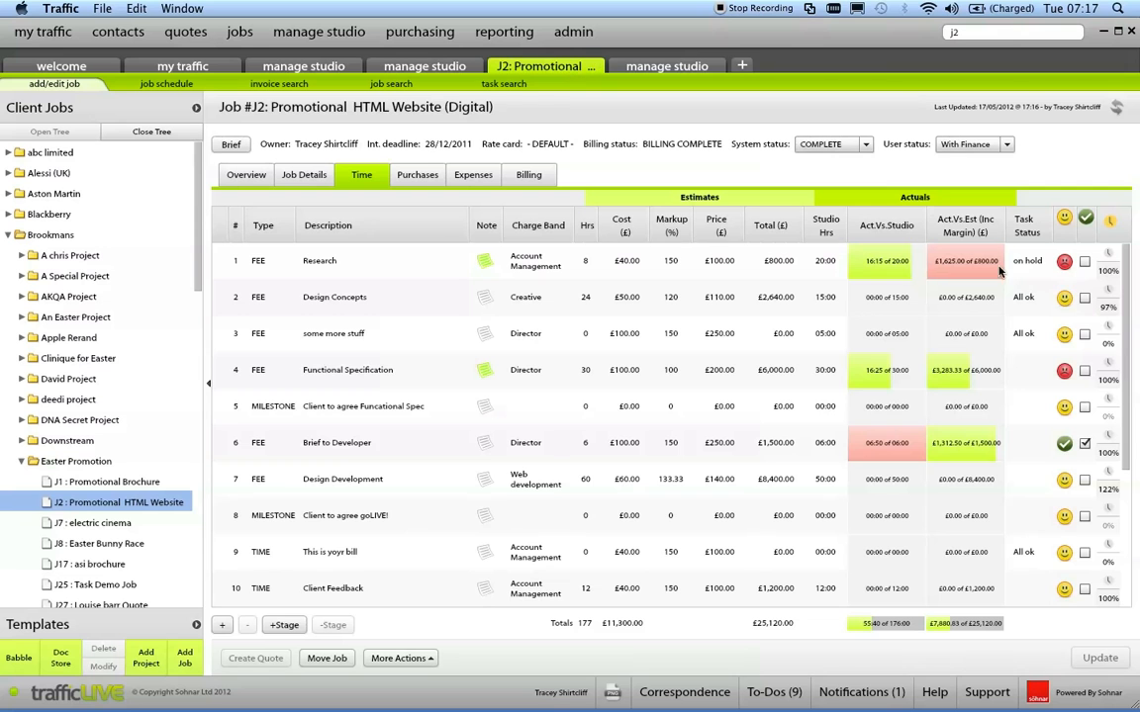
left_click(1109, 255)
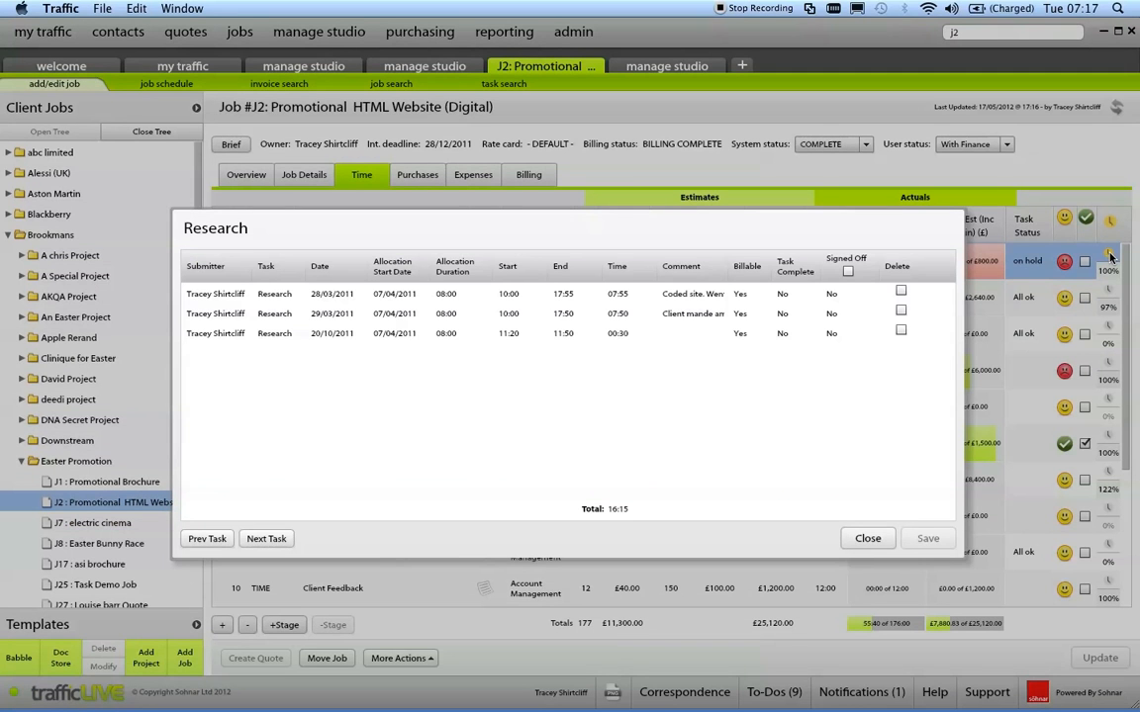
left_click(871, 538)
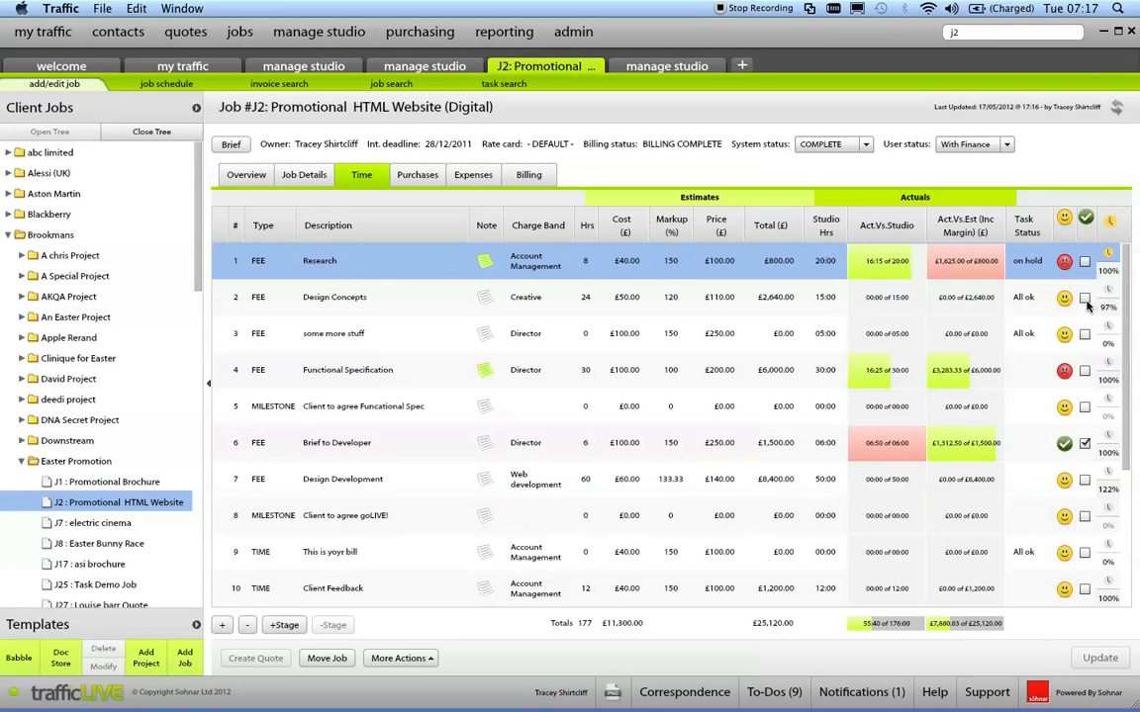
Mark the Functional Specification task as complete and save the job.
left_click(1085, 373)
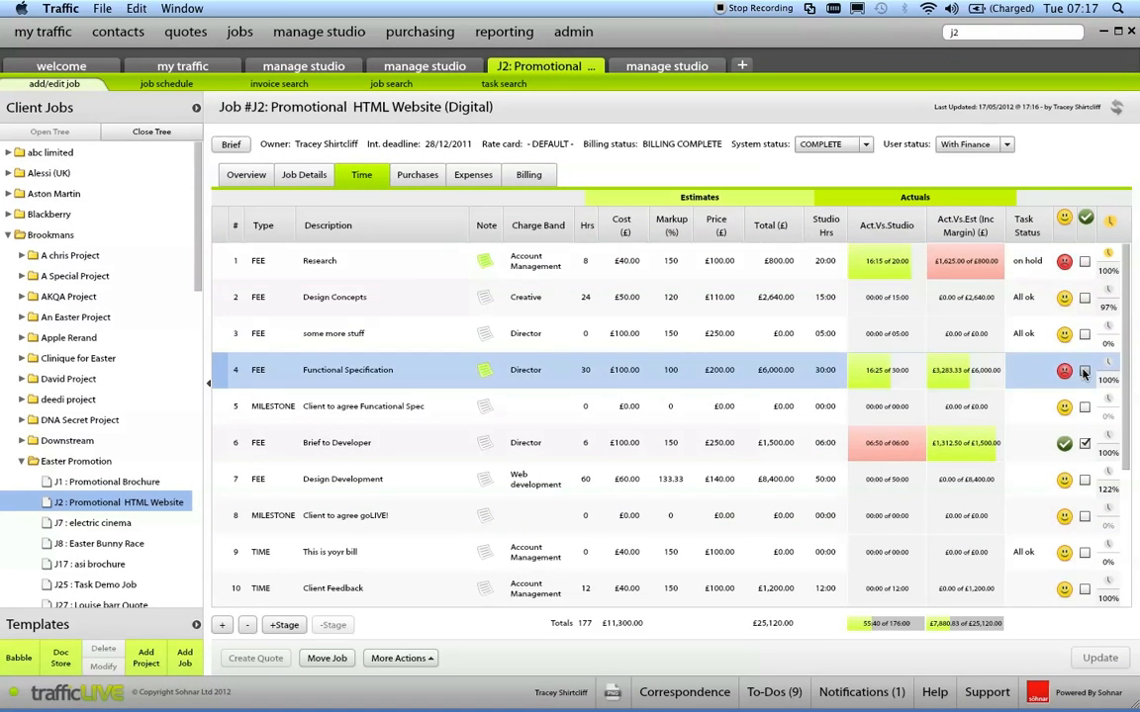
left_click(1085, 372)
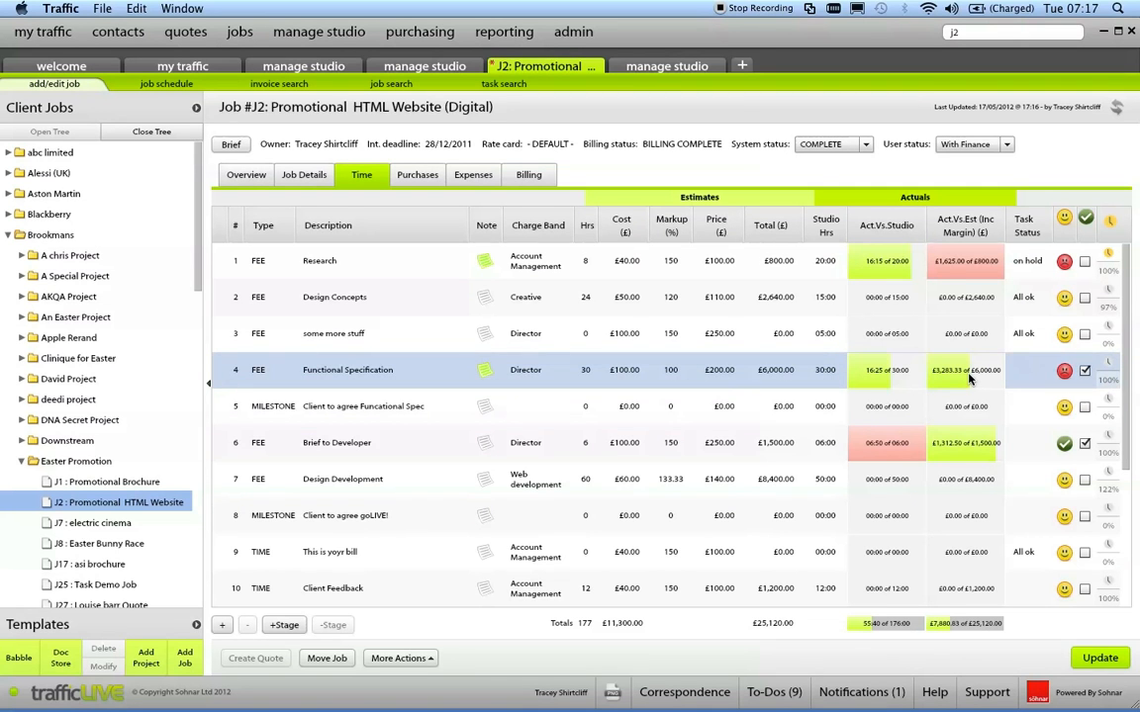
left_click(1093, 653)
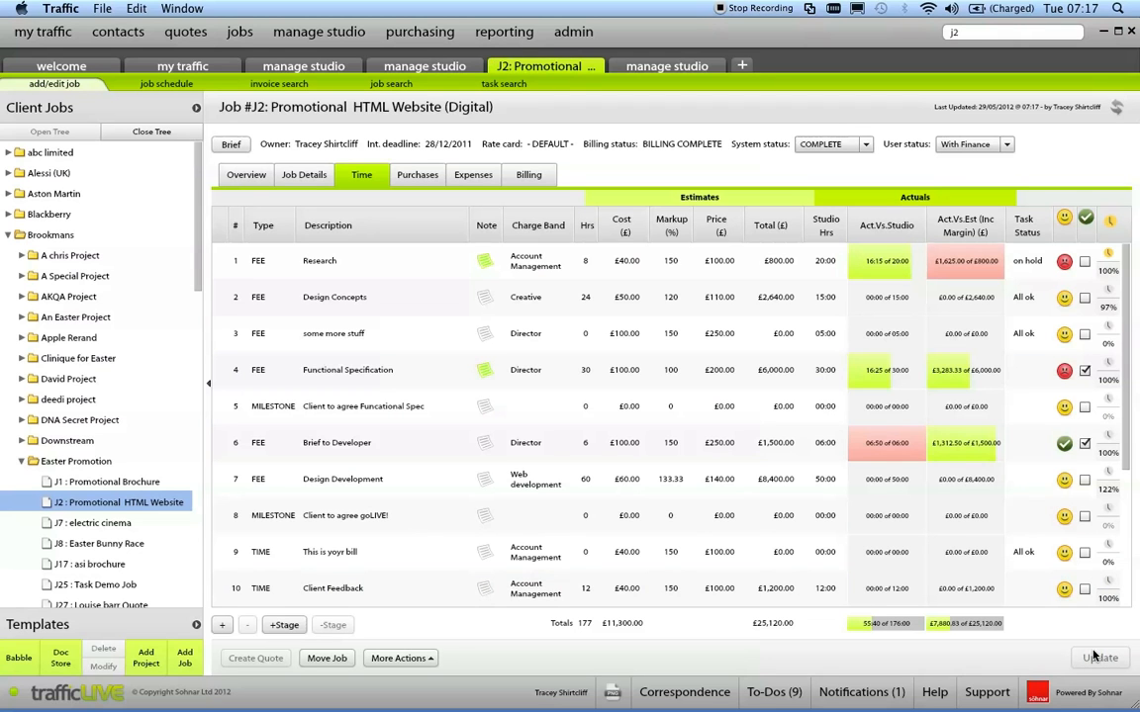
Open quotes in a new tab and check the client tree's filter options, leaving them collapsed.
left_click(745, 67)
left_click(184, 32)
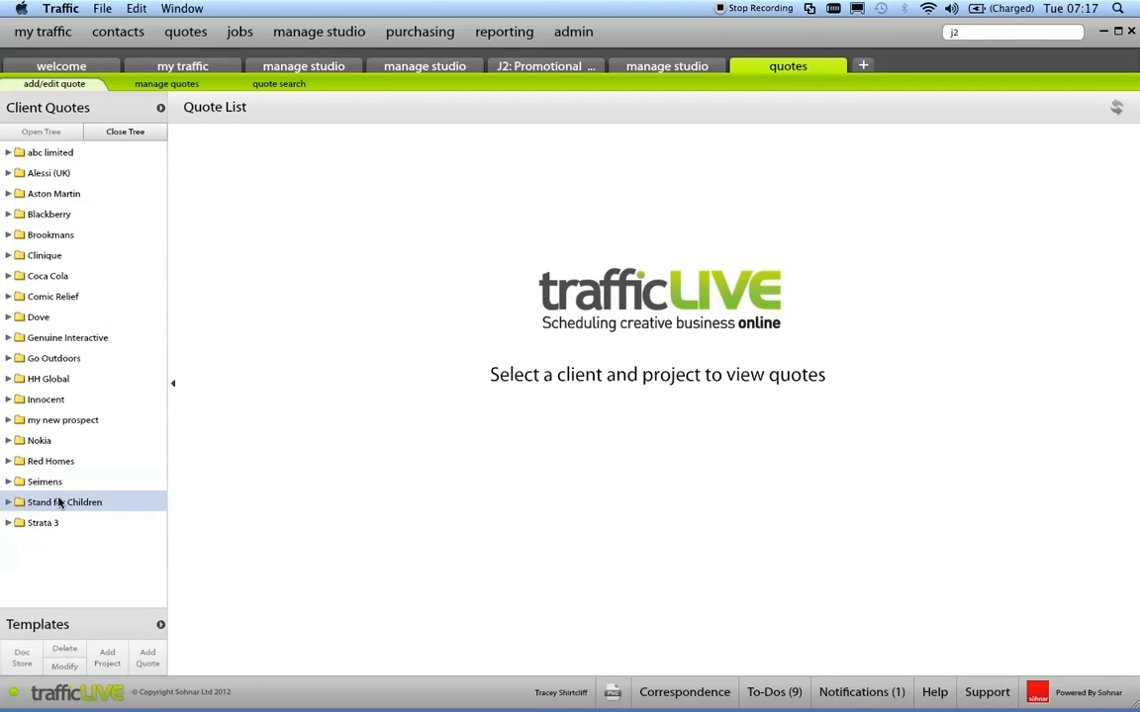
left_click(161, 111)
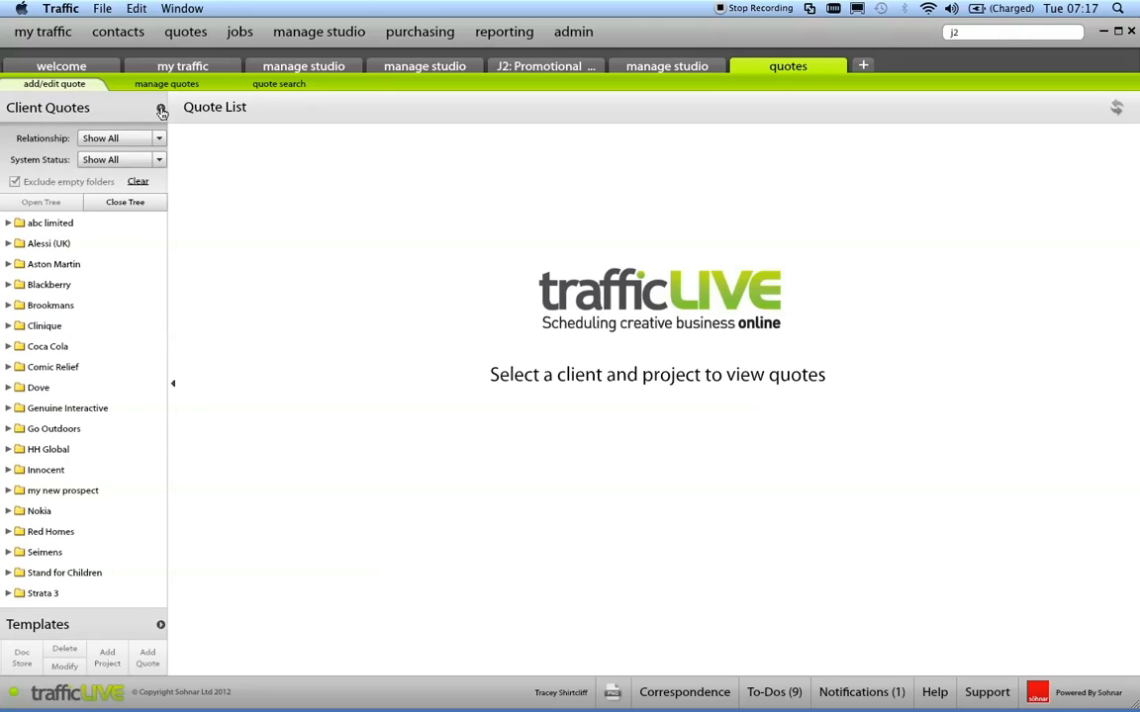
left_click(161, 111)
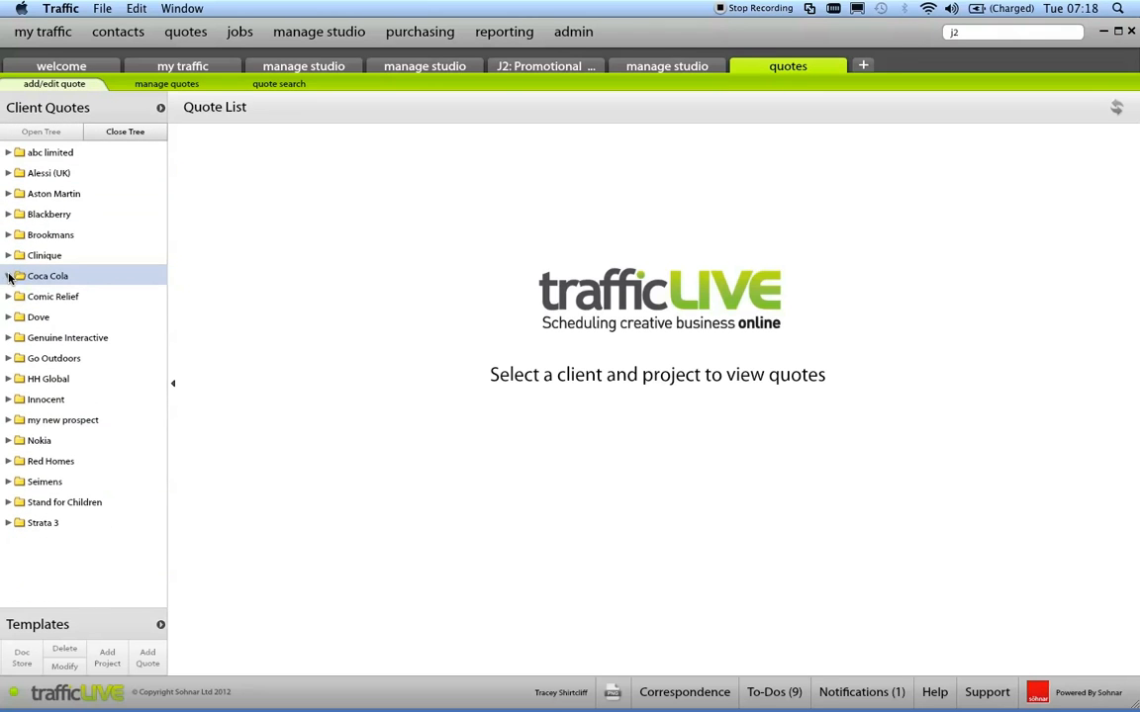
Browse the Coca Cola client's projects and select the Pearl Rebrand project.
left_click(8, 277)
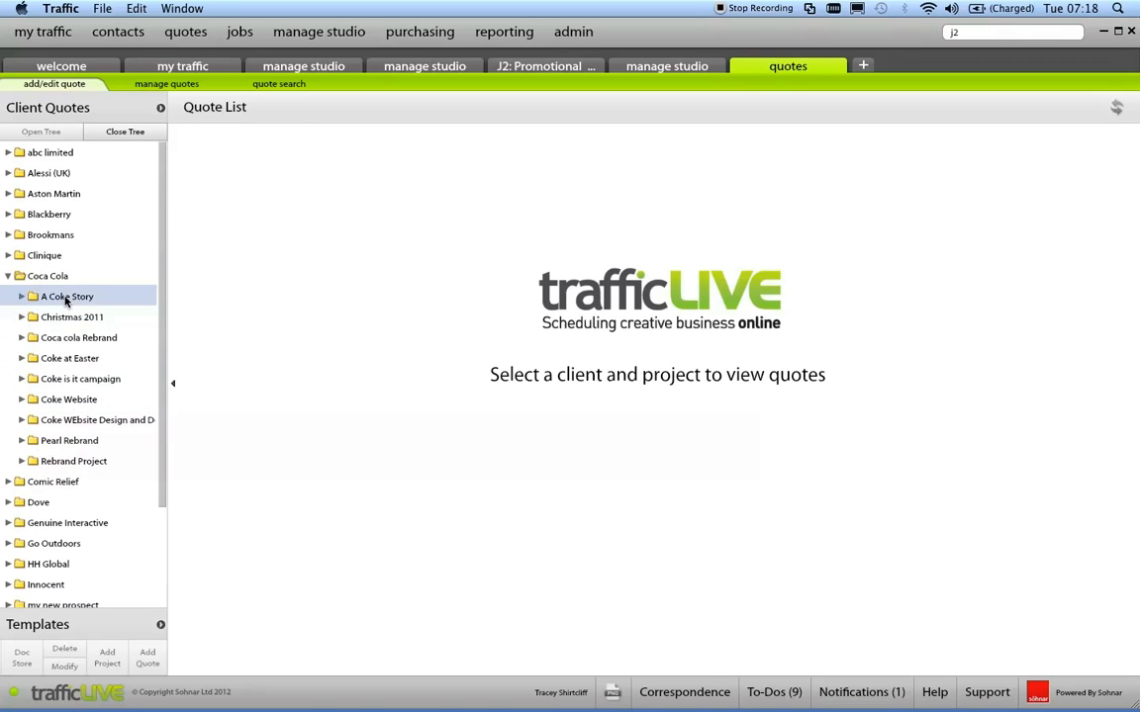
left_click(21, 296)
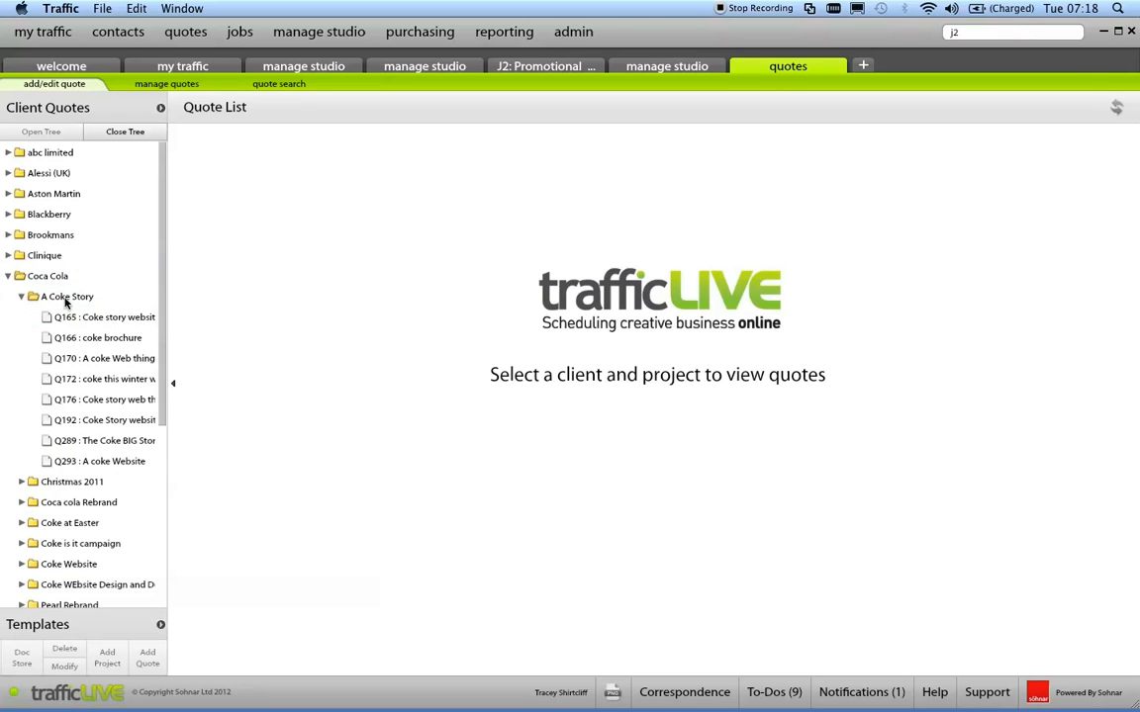
left_click(21, 297)
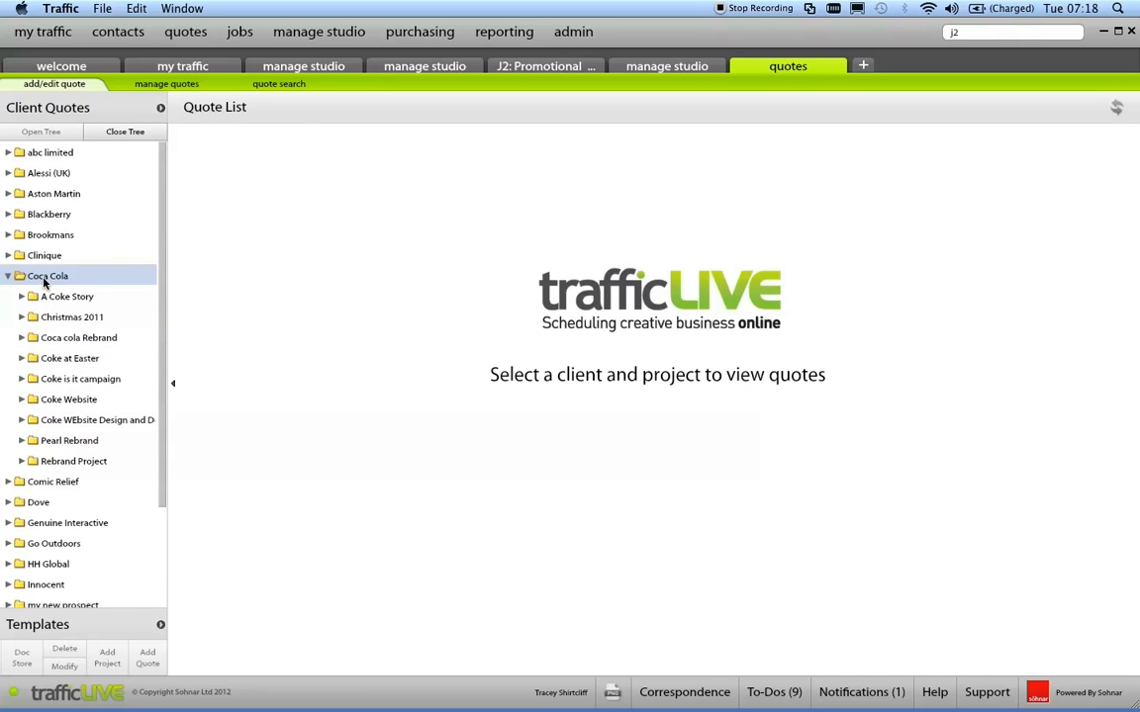
left_click(22, 441)
left_click(69, 442)
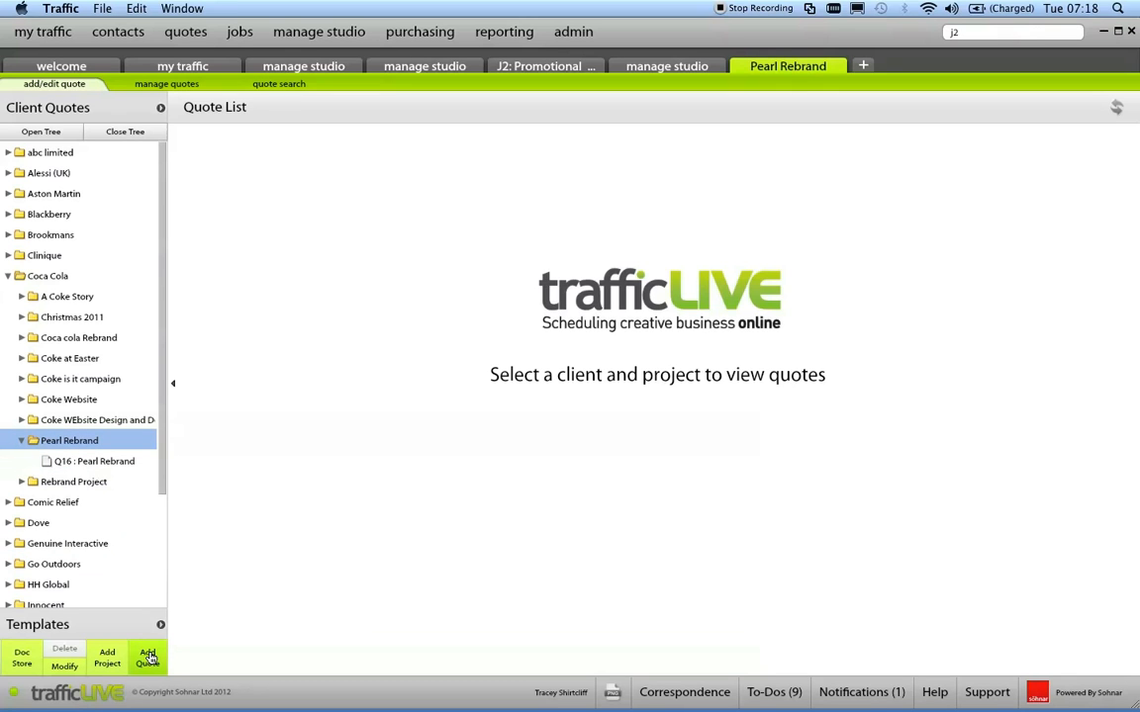
Start a new quote in the Pearl Rebrand project, name it "Pearl Website" and look at its brief.
left_click(147, 657)
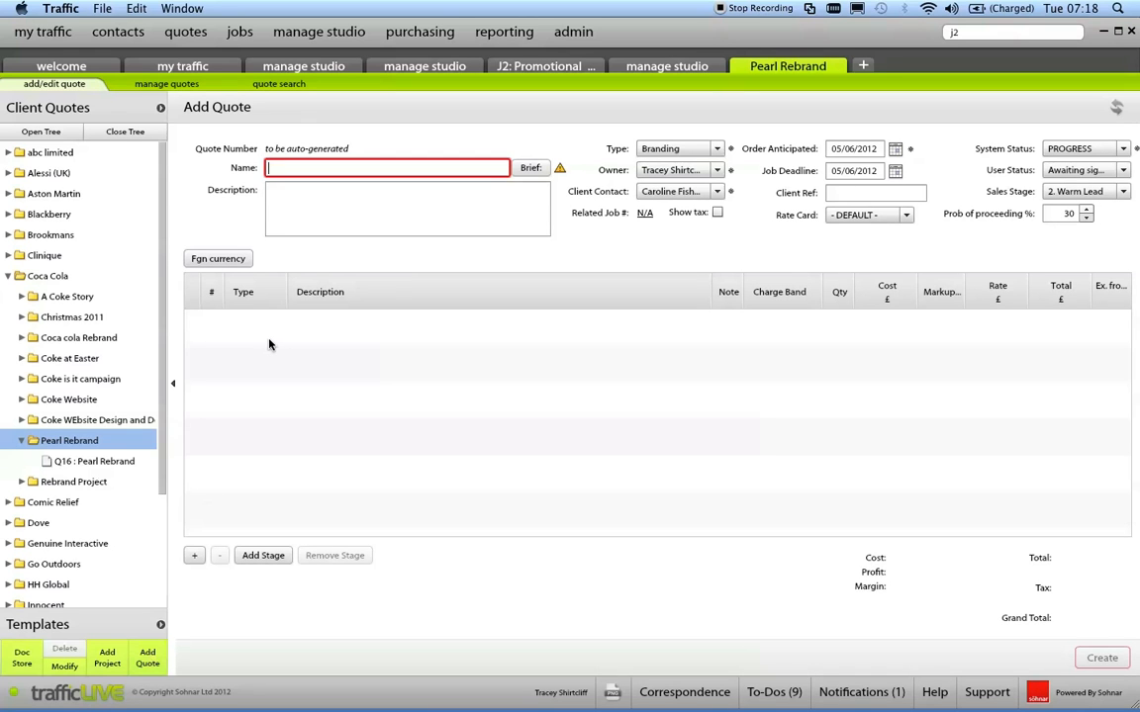
type("Pea")
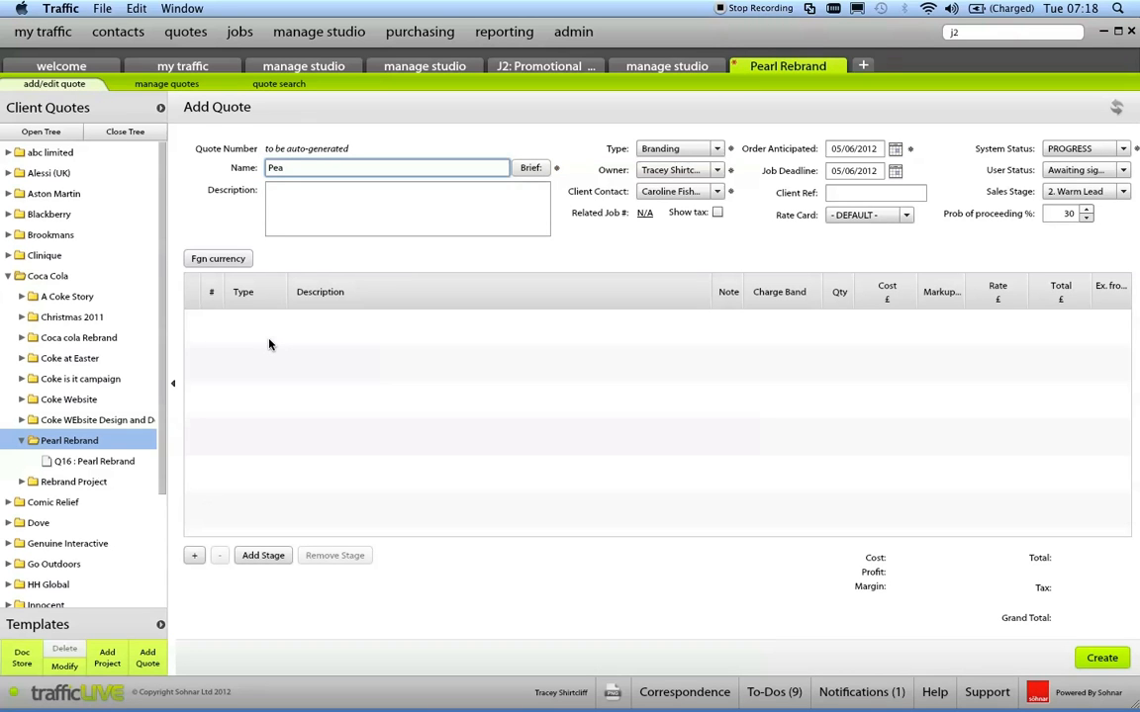
type("rl Website")
left_click(531, 168)
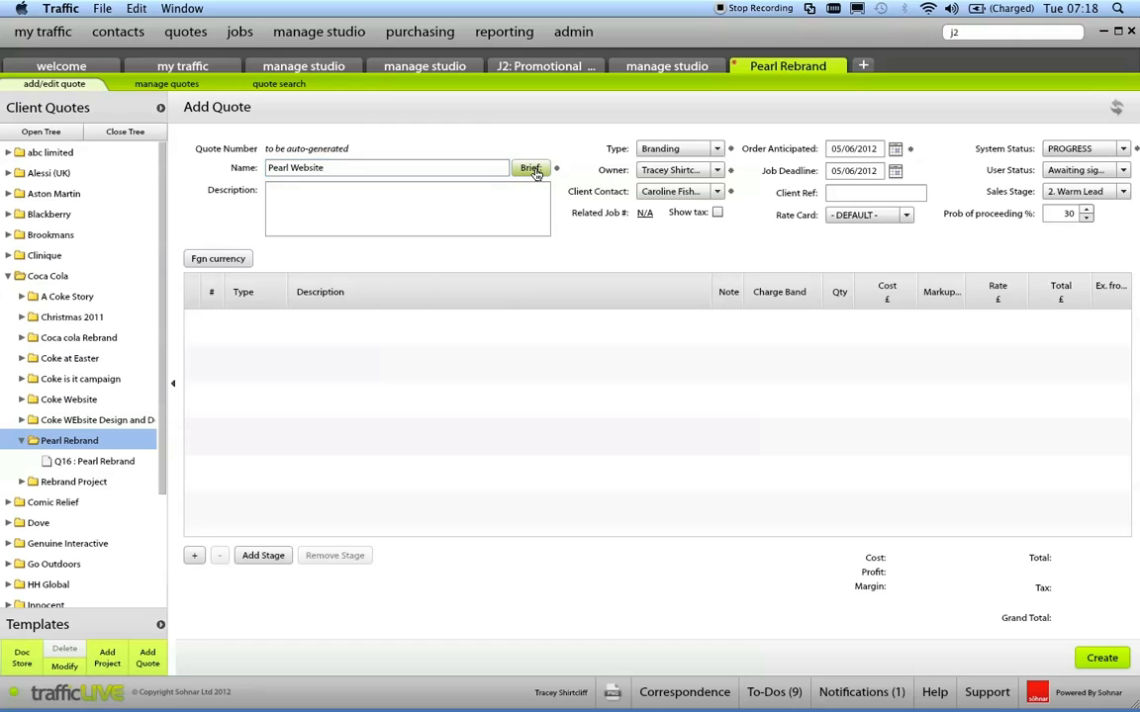
left_click(401, 553)
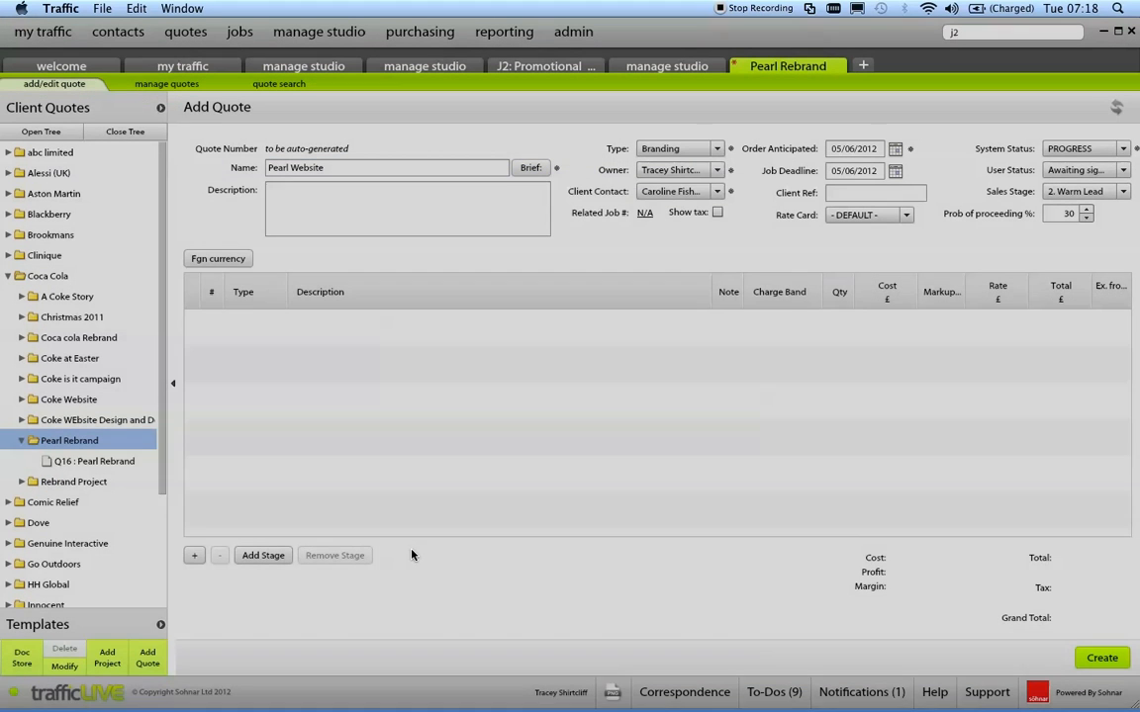
Open Coca Cola's document store and add Report-J342.pdf from the desktop as a file to upload.
left_click_drag(808, 30, 721, 39)
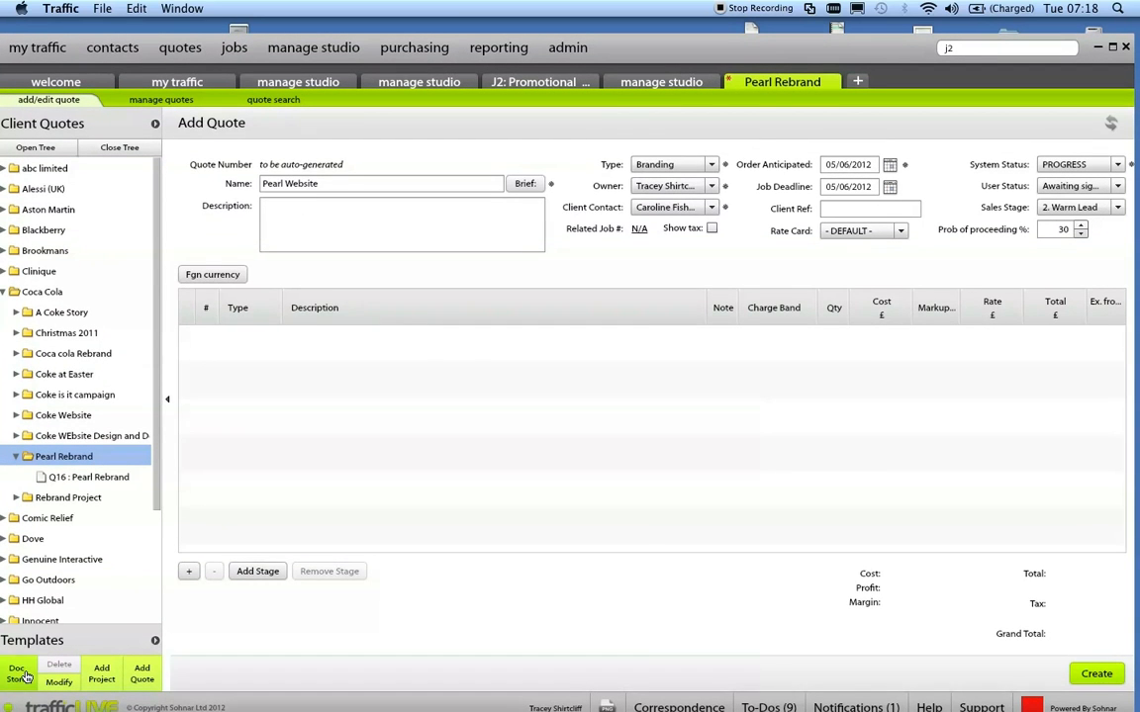
left_click(20, 673)
left_click_drag(673, 42, 750, 98)
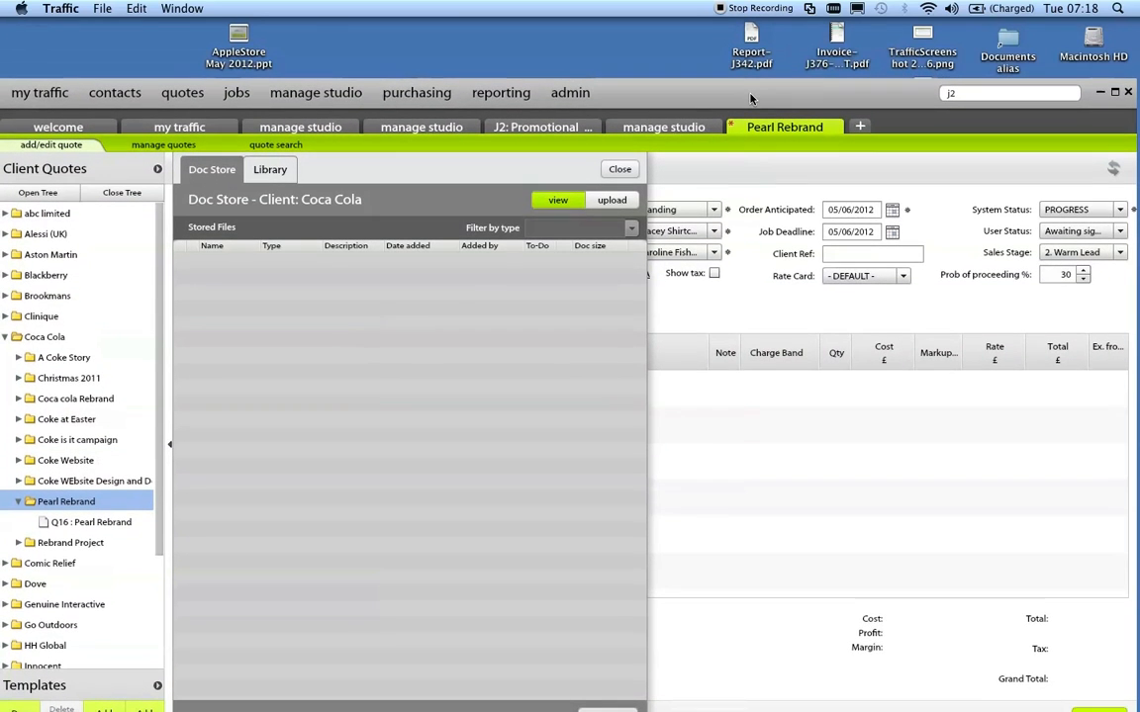
left_click(754, 38)
left_click_drag(754, 38, 293, 319)
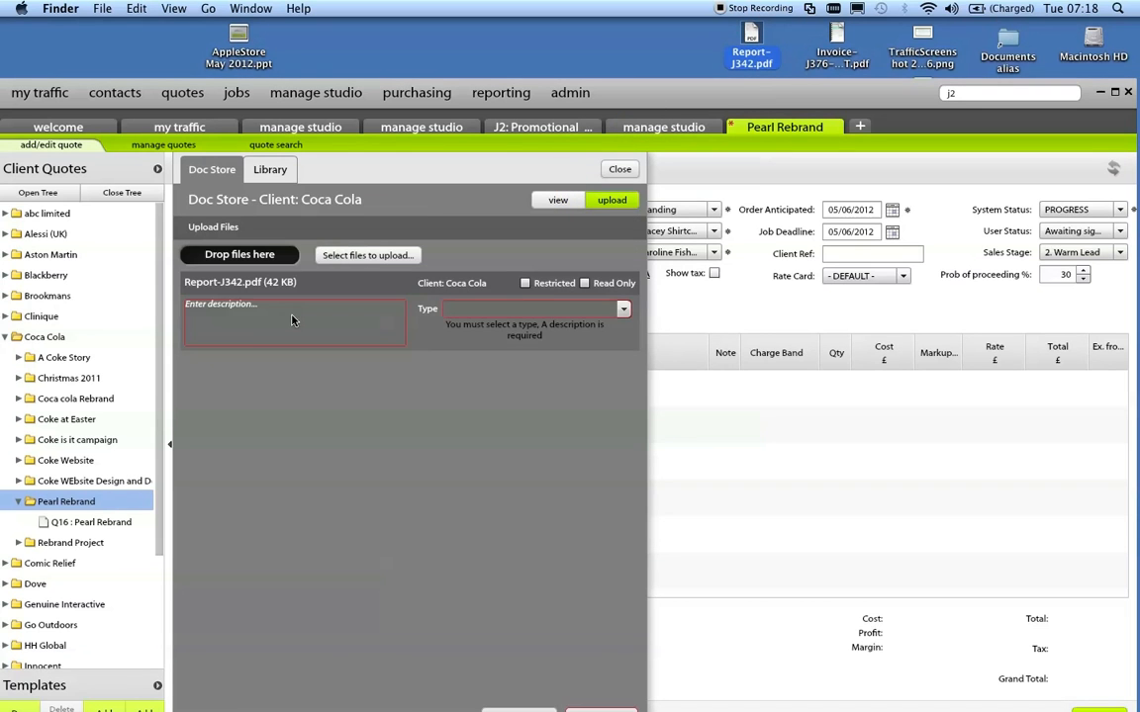
Describe Report-J342.pdf as "Brief", set its type to BRIEF and upload it to Coca Cola's document store.
left_click(246, 327)
type("Brief")
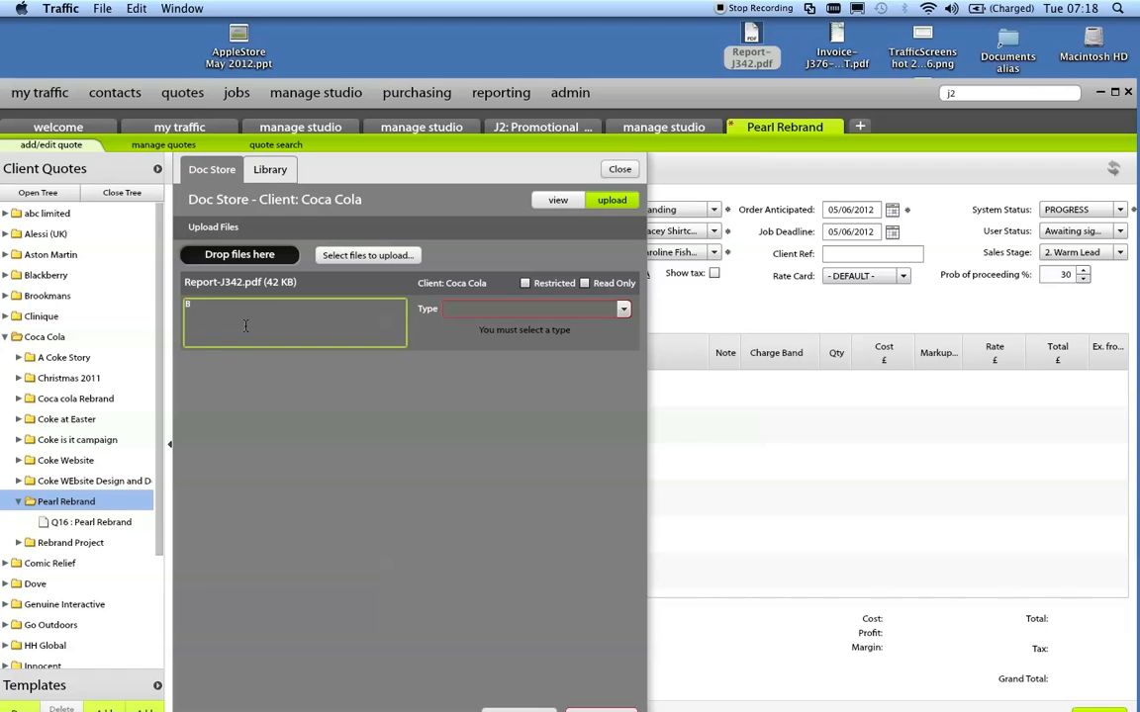
left_click(623, 308)
left_click(499, 343)
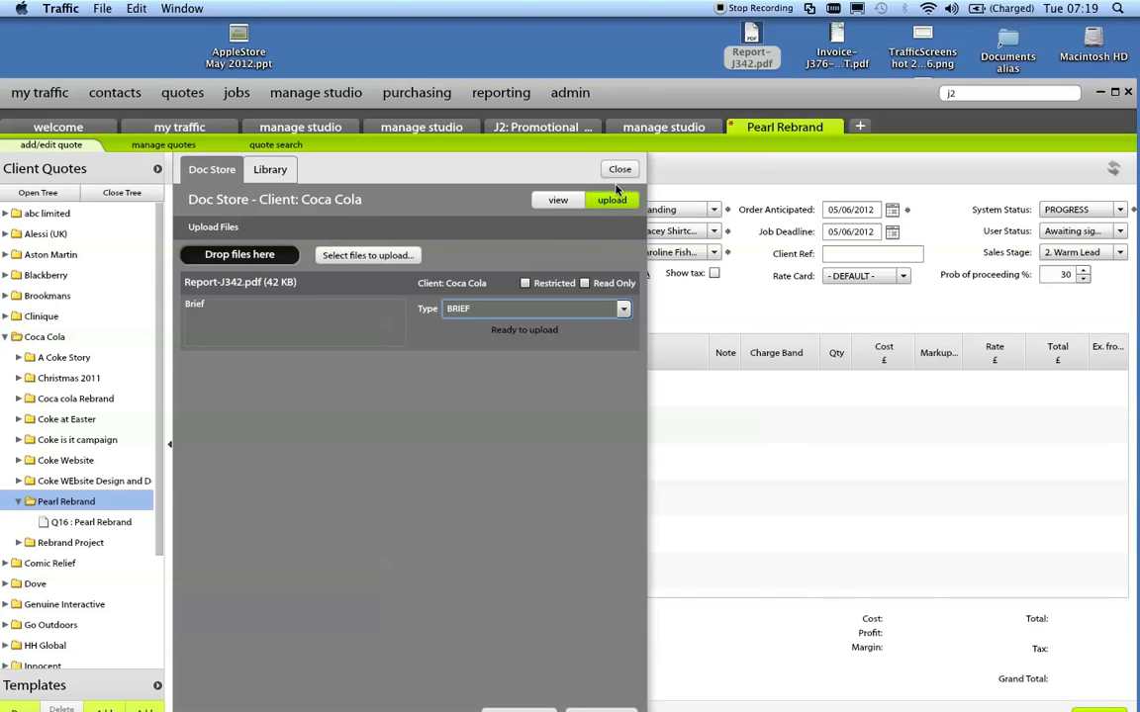
left_click_drag(639, 89, 643, 28)
left_click(599, 658)
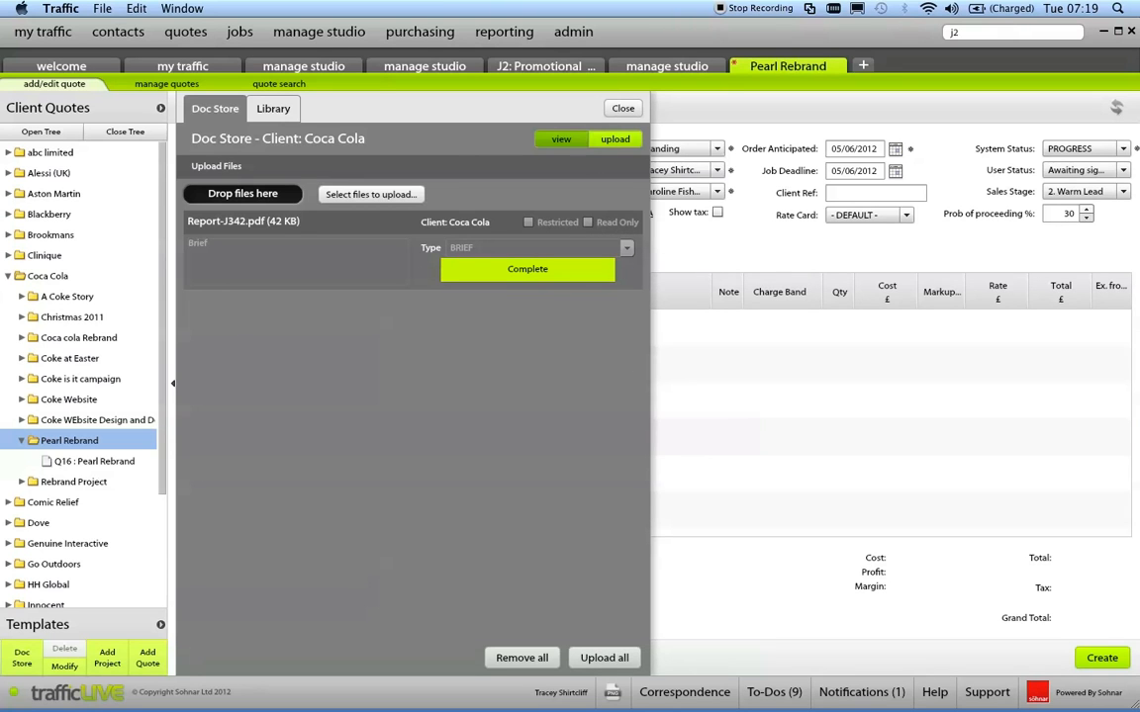
Create a to-do for the stored report reading "can you have a quick check of this", due today, allocate it to a staff member and close the document store.
left_click(561, 139)
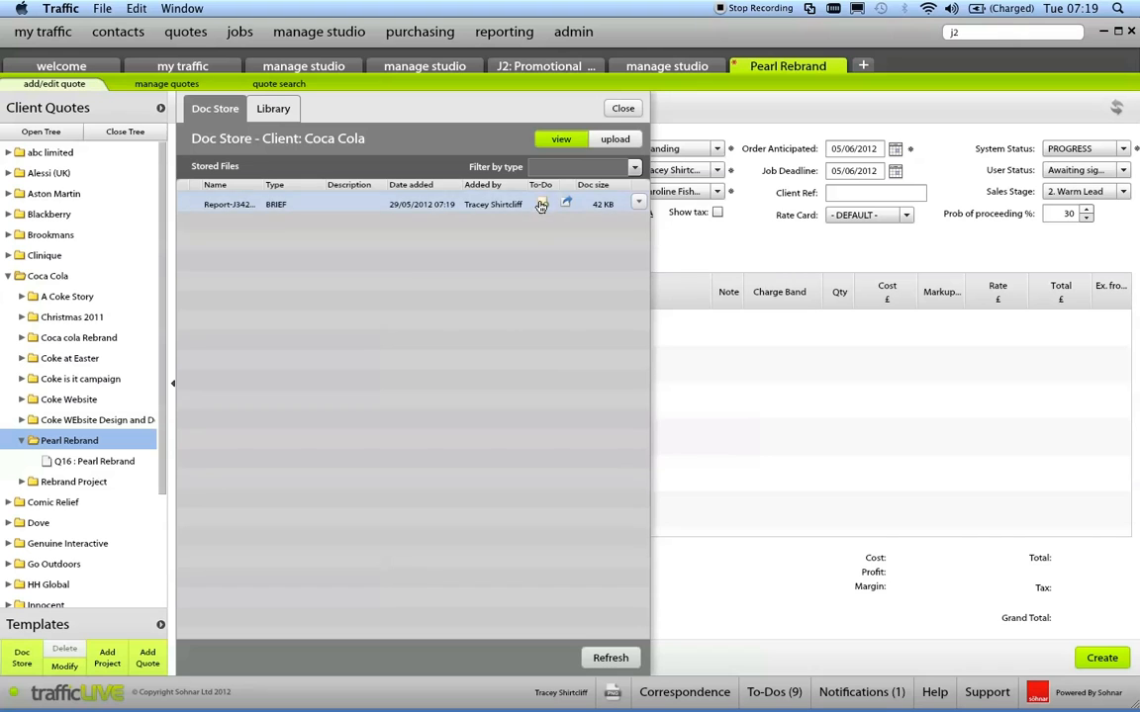
left_click(542, 204)
left_click_drag(696, 194, 428, 188)
type("can you have a quick check of this")
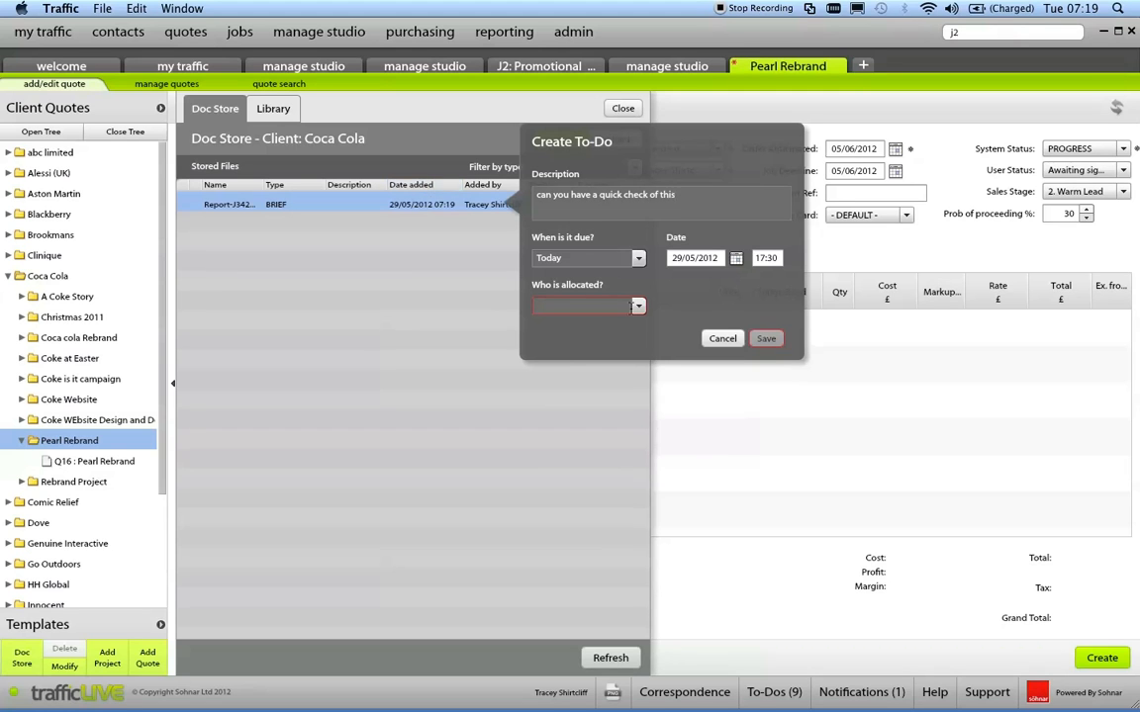
left_click(637, 307)
left_click_drag(638, 334, 639, 397)
left_click(612, 363)
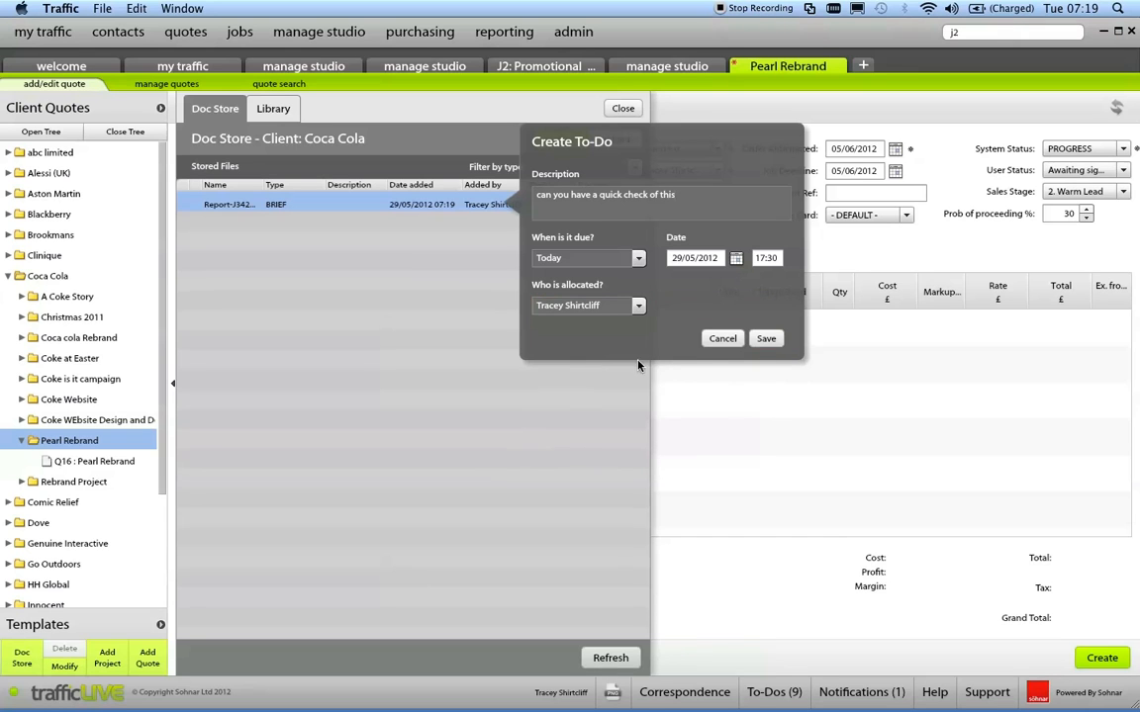
left_click(766, 339)
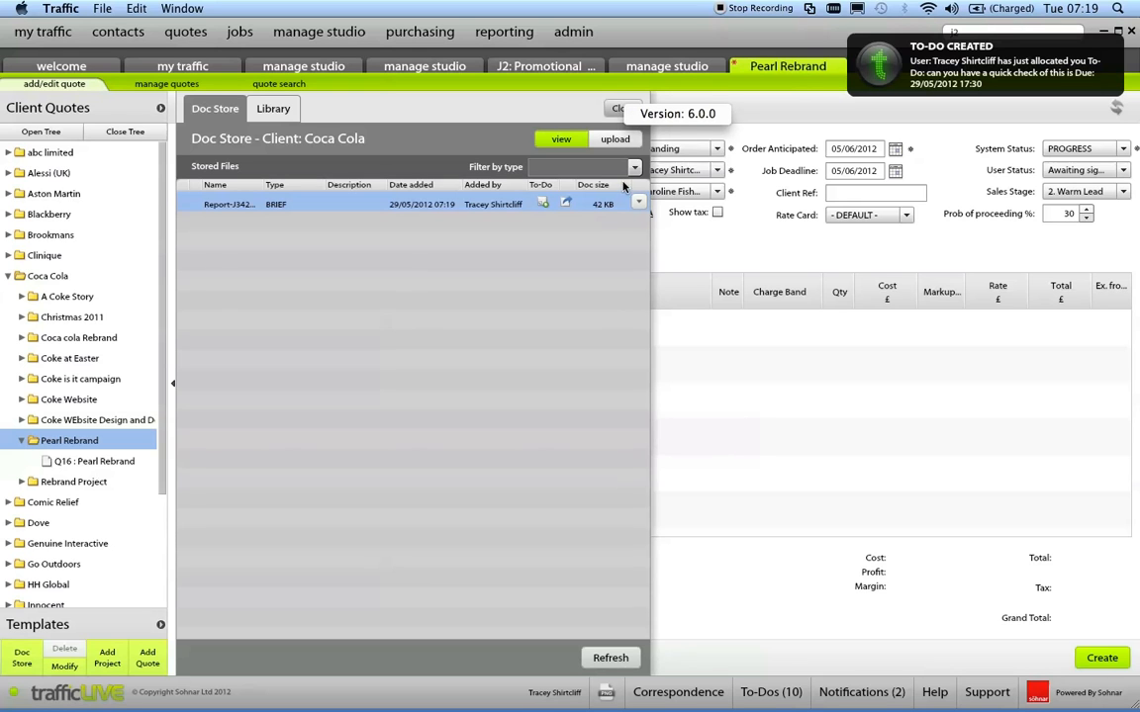
left_click(625, 109)
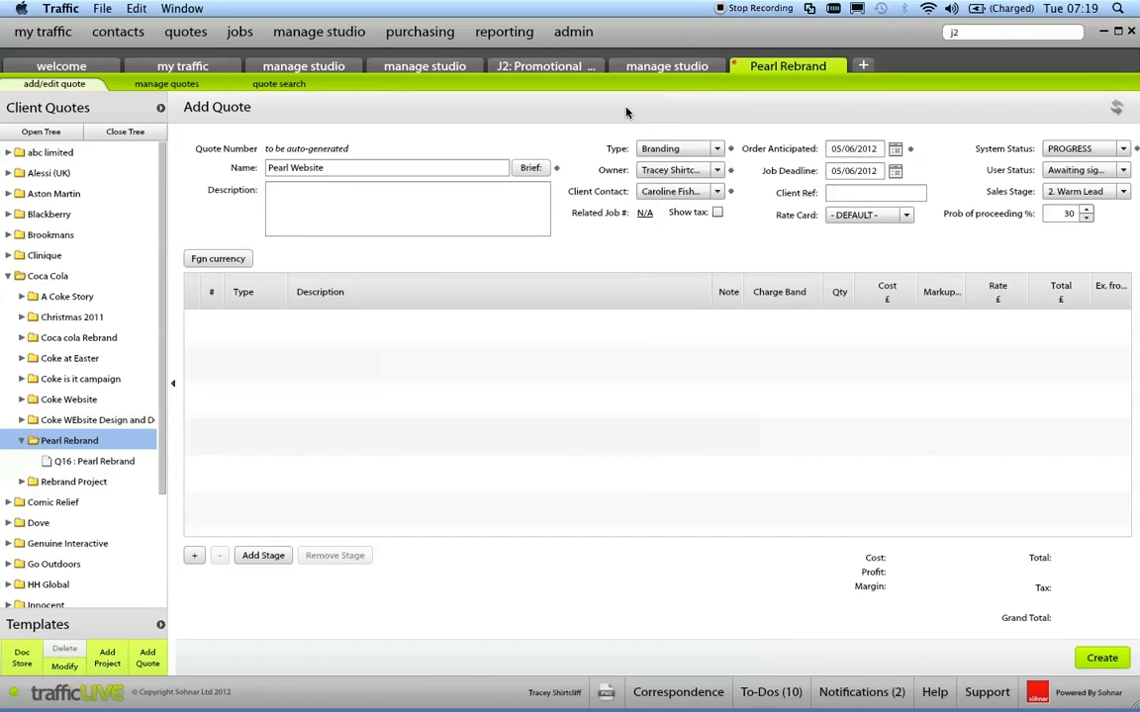
Add a blank fee line to the quote and check the line types available for it.
double_click(472, 318)
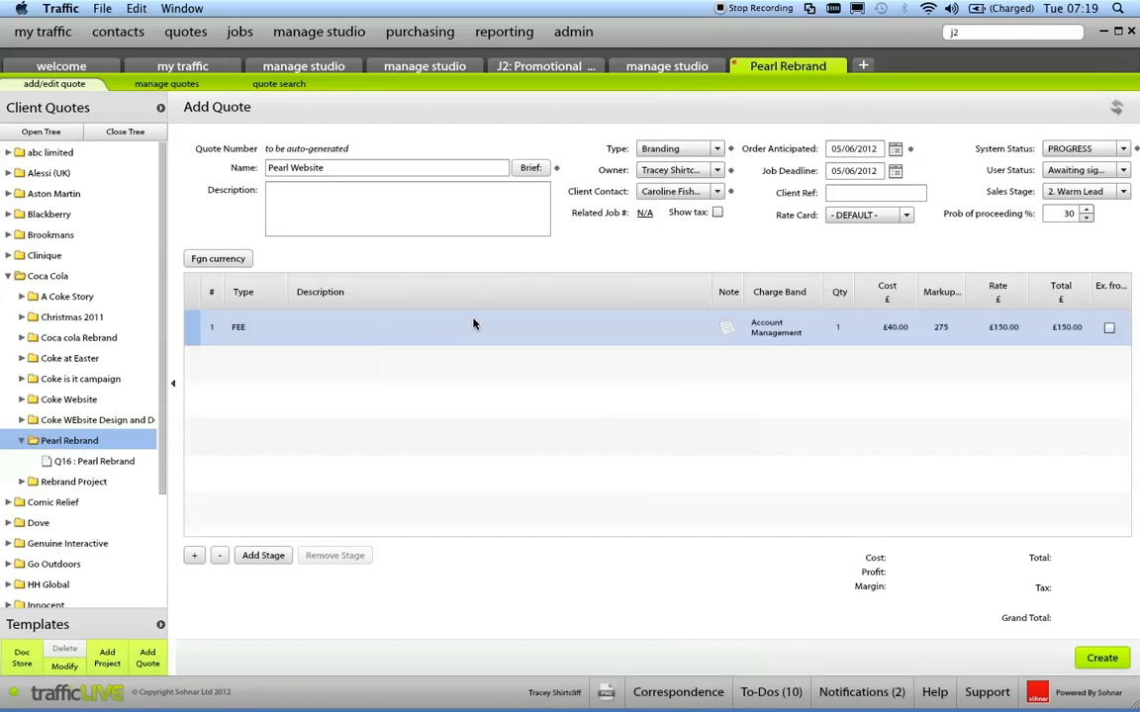
left_click(284, 334)
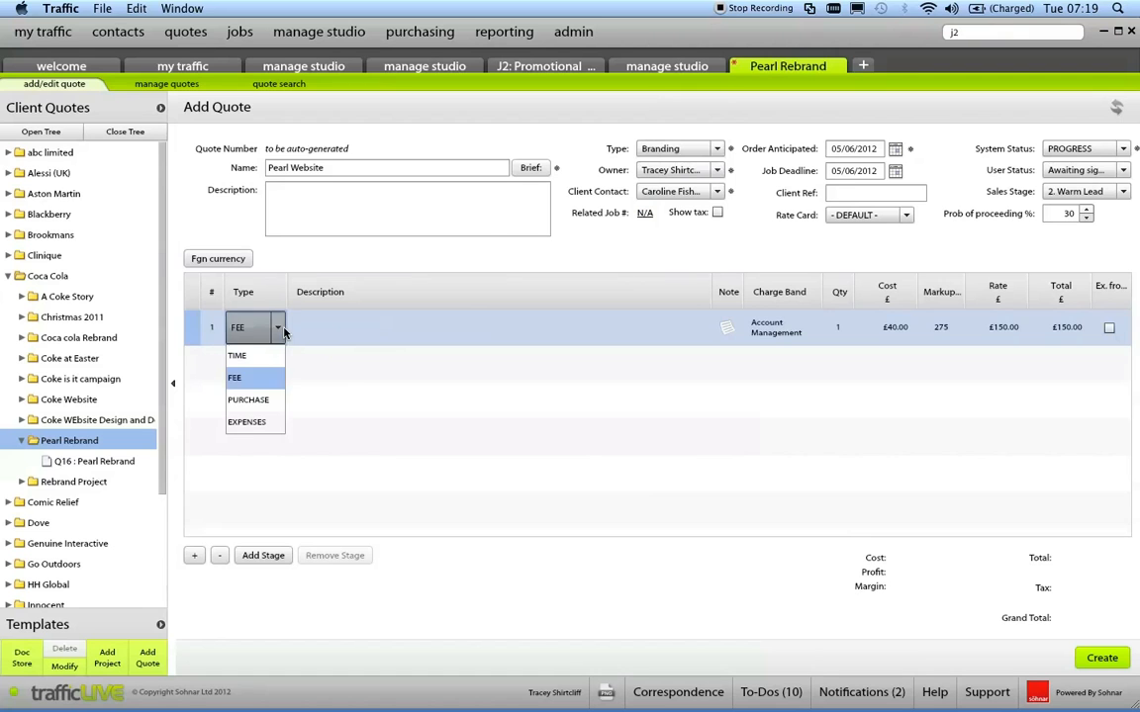
left_click(280, 329)
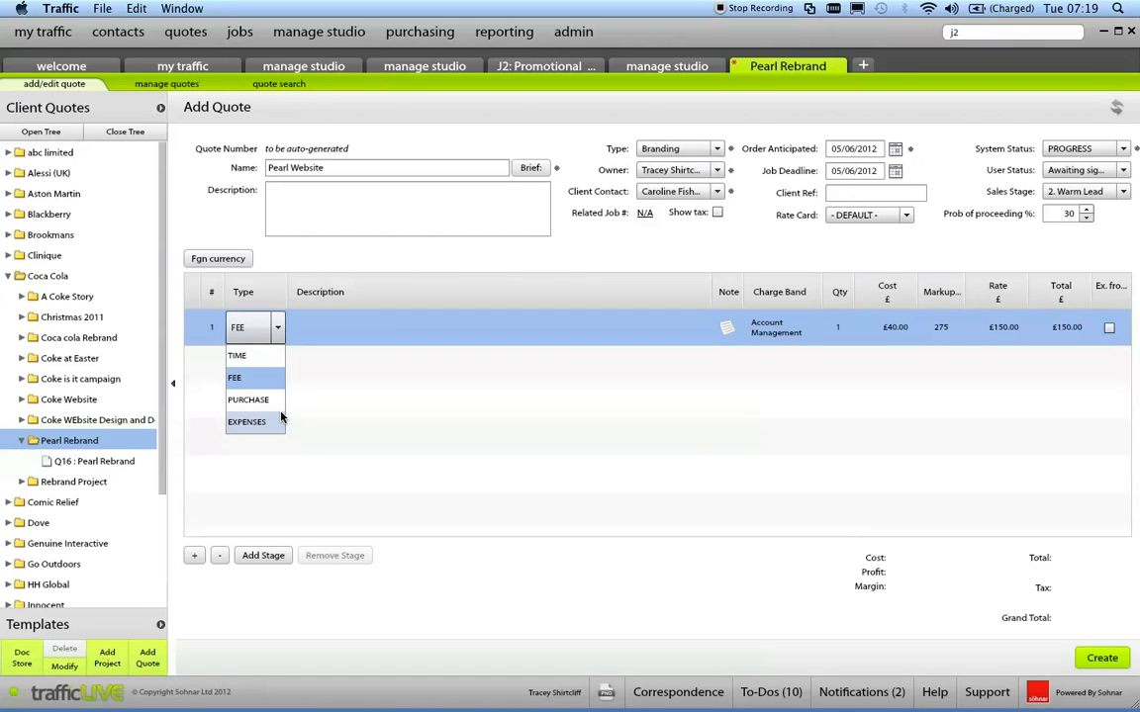
left_click(380, 333)
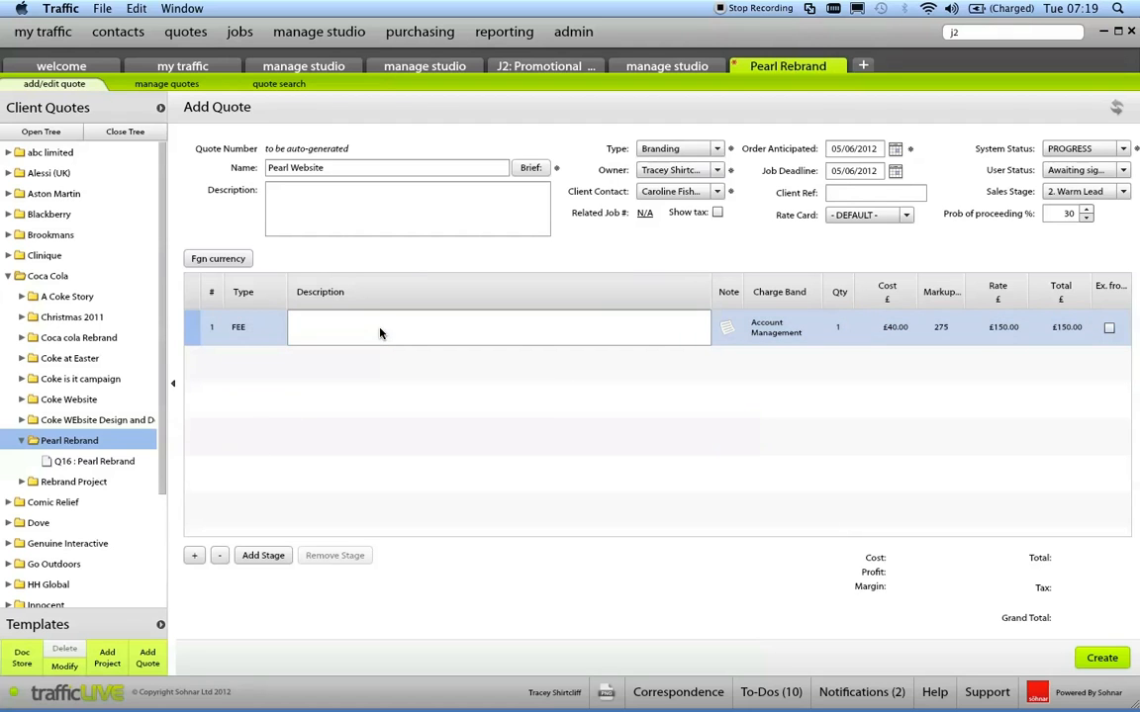
Expand the quote templates down to the HTML folder under Digital and Website.
left_click(161, 628)
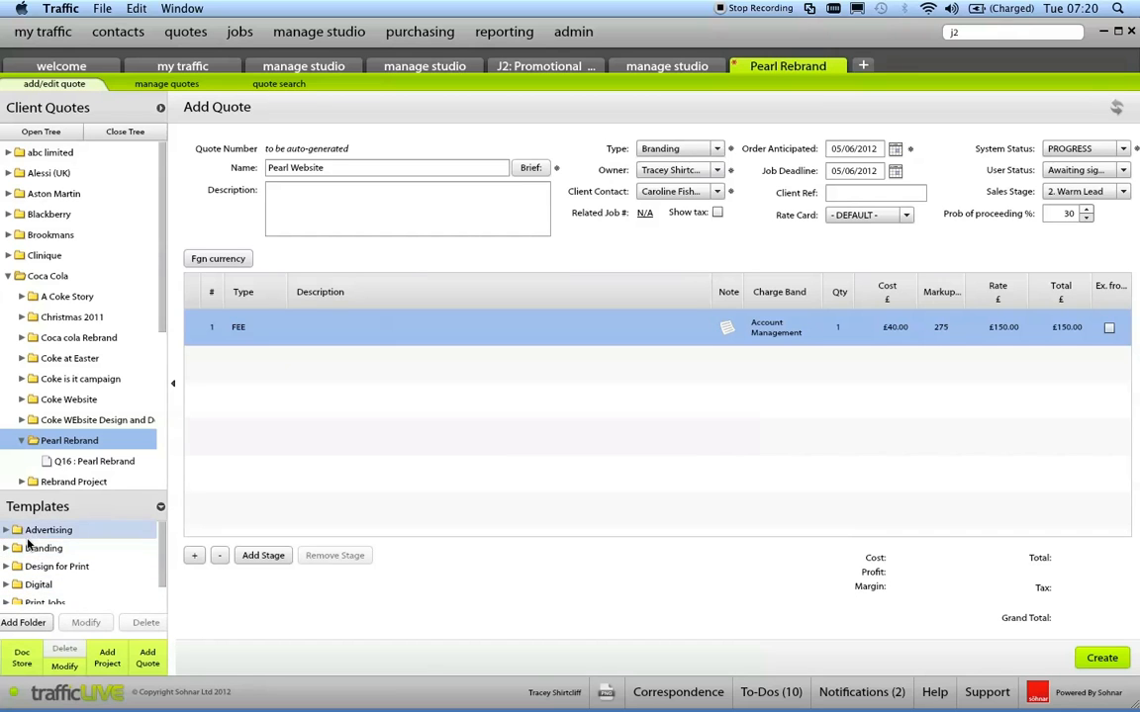
left_click(7, 585)
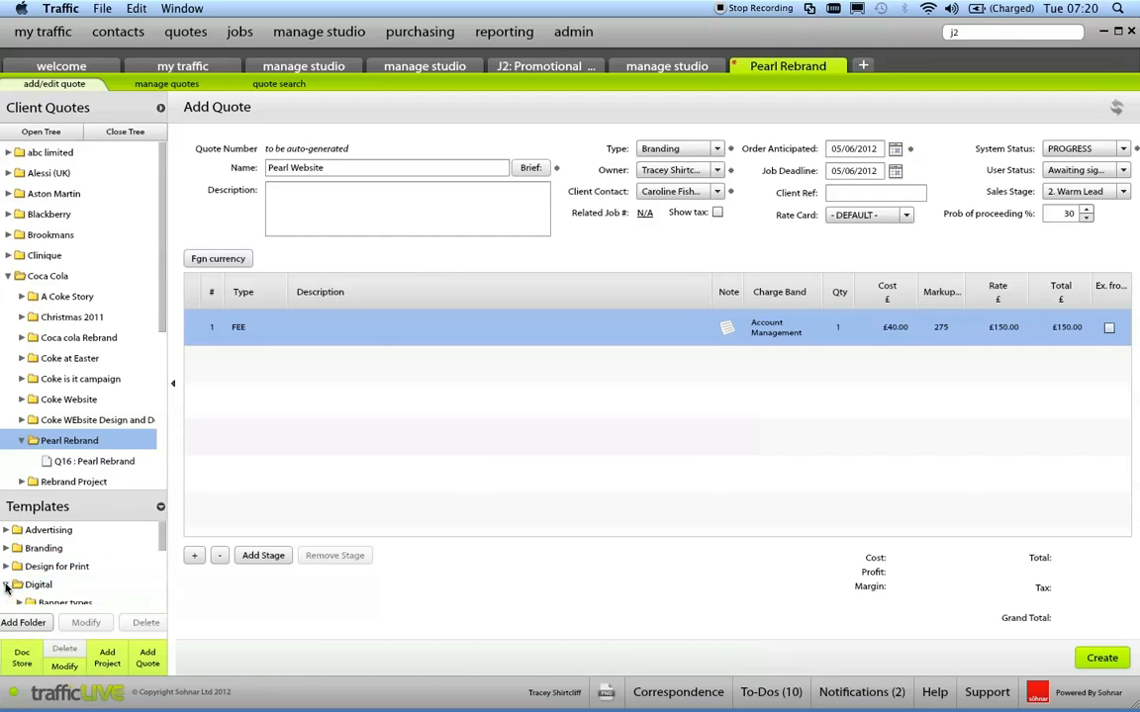
left_click_drag(163, 543, 169, 571)
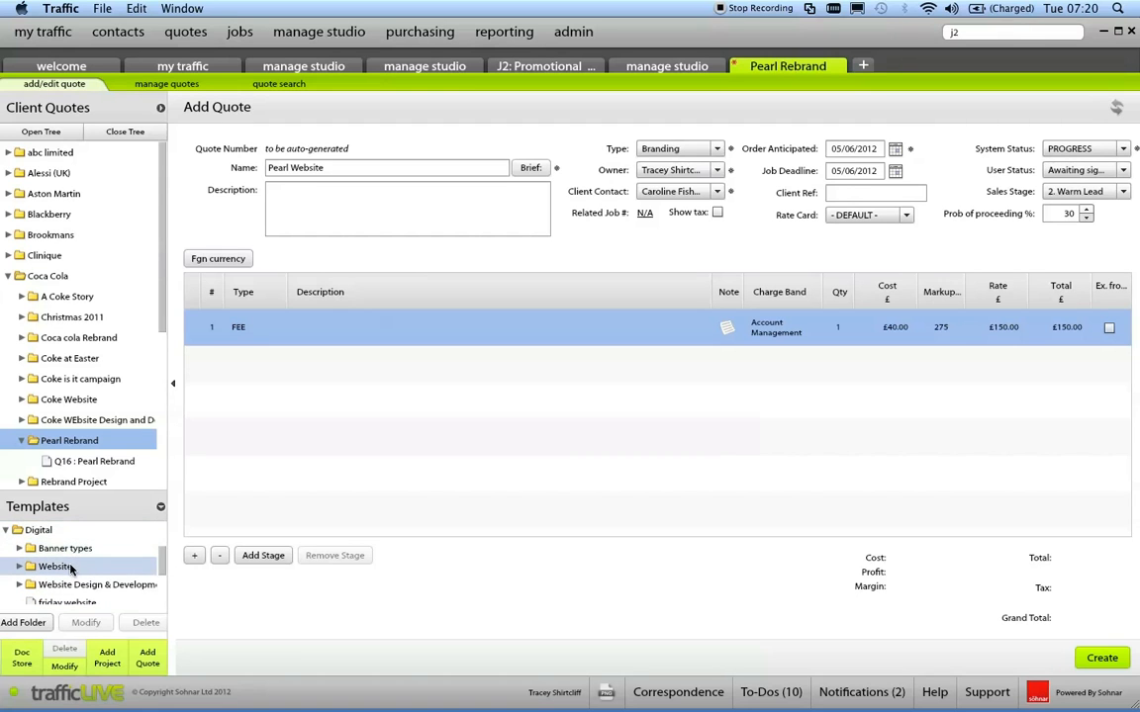
left_click(19, 566)
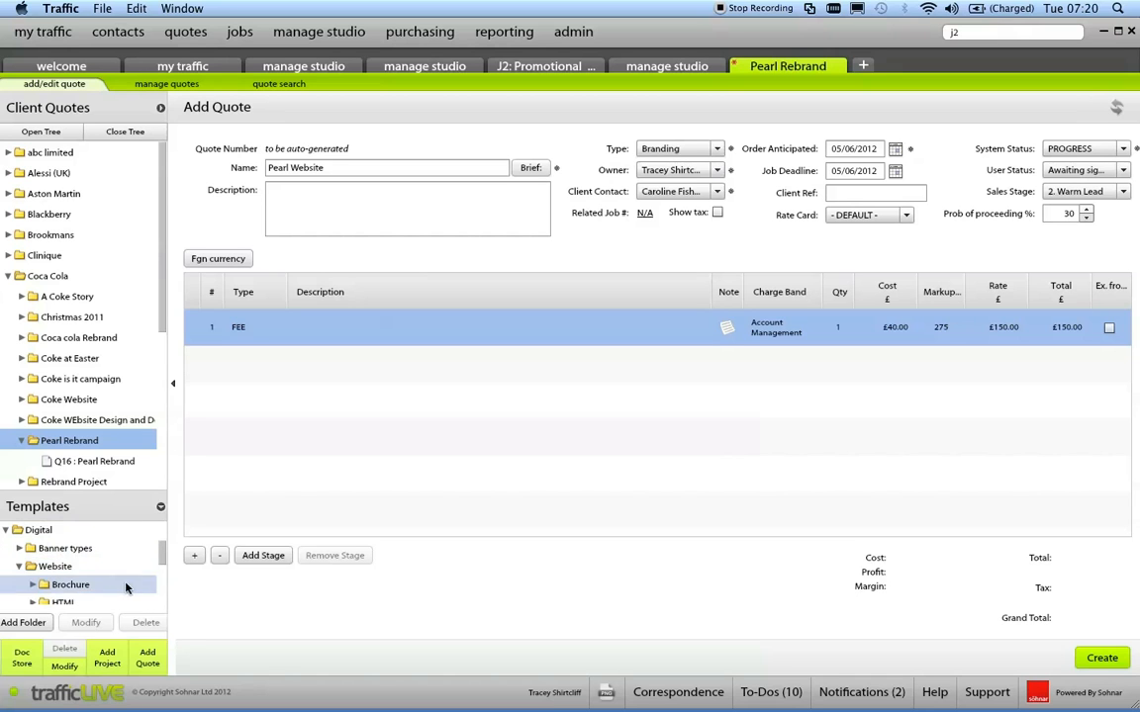
left_click_drag(166, 554, 168, 567)
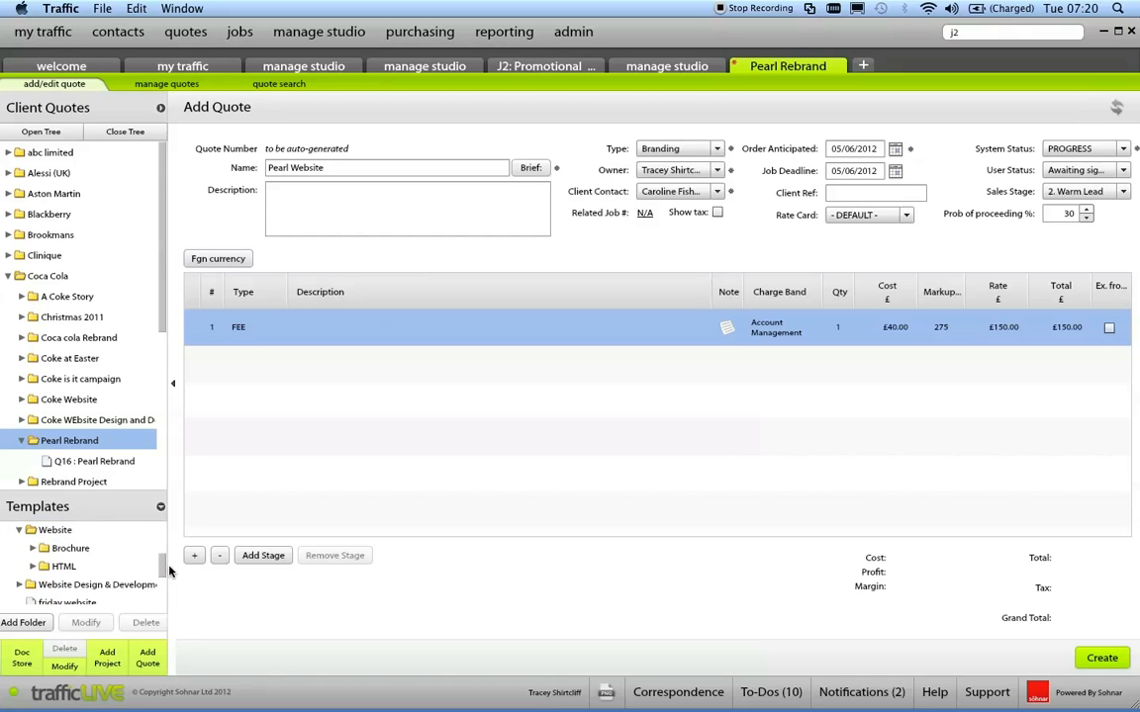
left_click(31, 566)
Load the Promotional HTML template into the quote, replacing the current data, and review its lines.
double_click(99, 586)
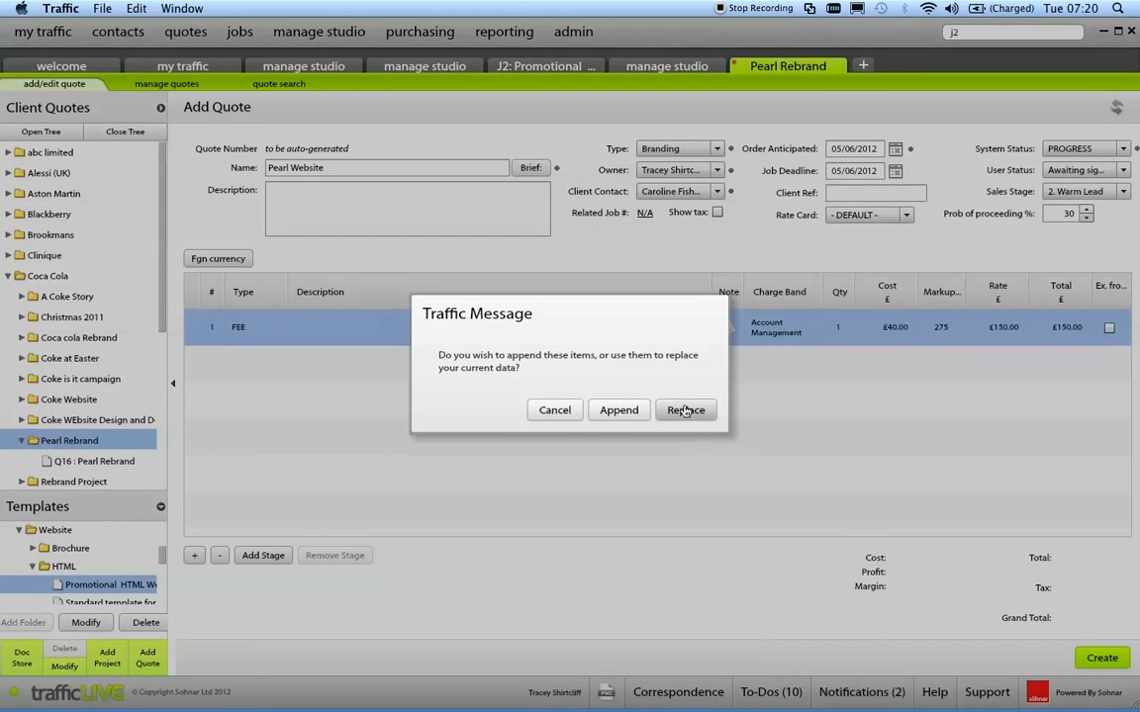
left_click(688, 410)
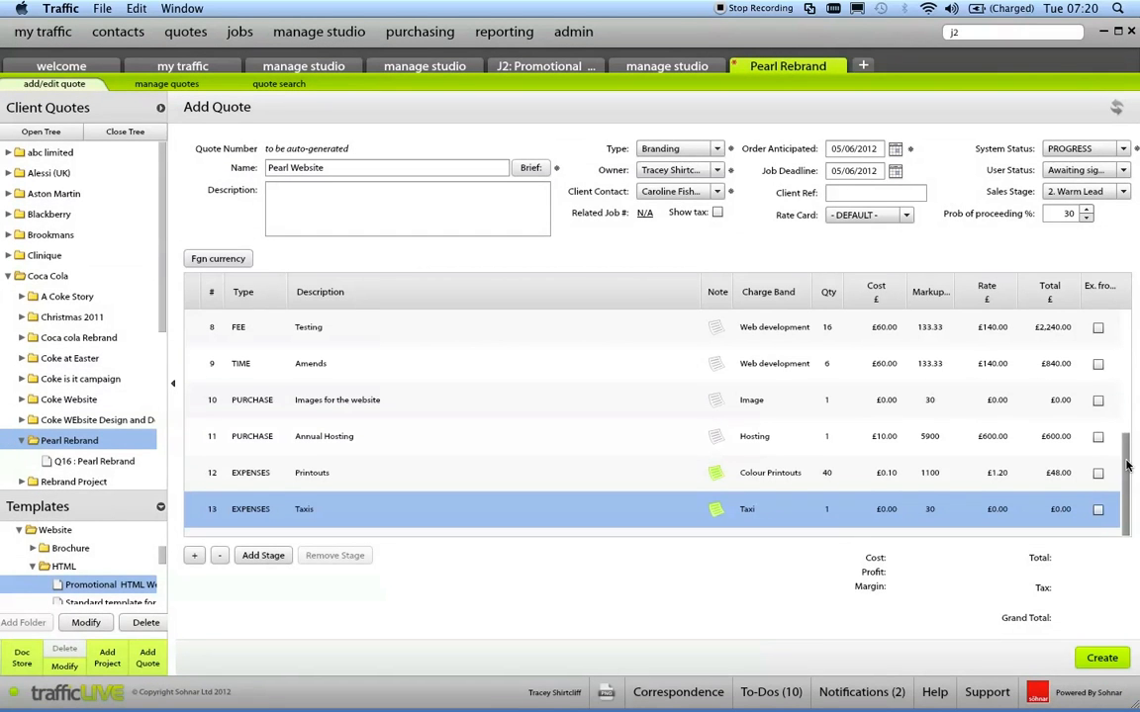
scroll(1126, 372, "up", 2)
scroll(1126, 372, "up", 5)
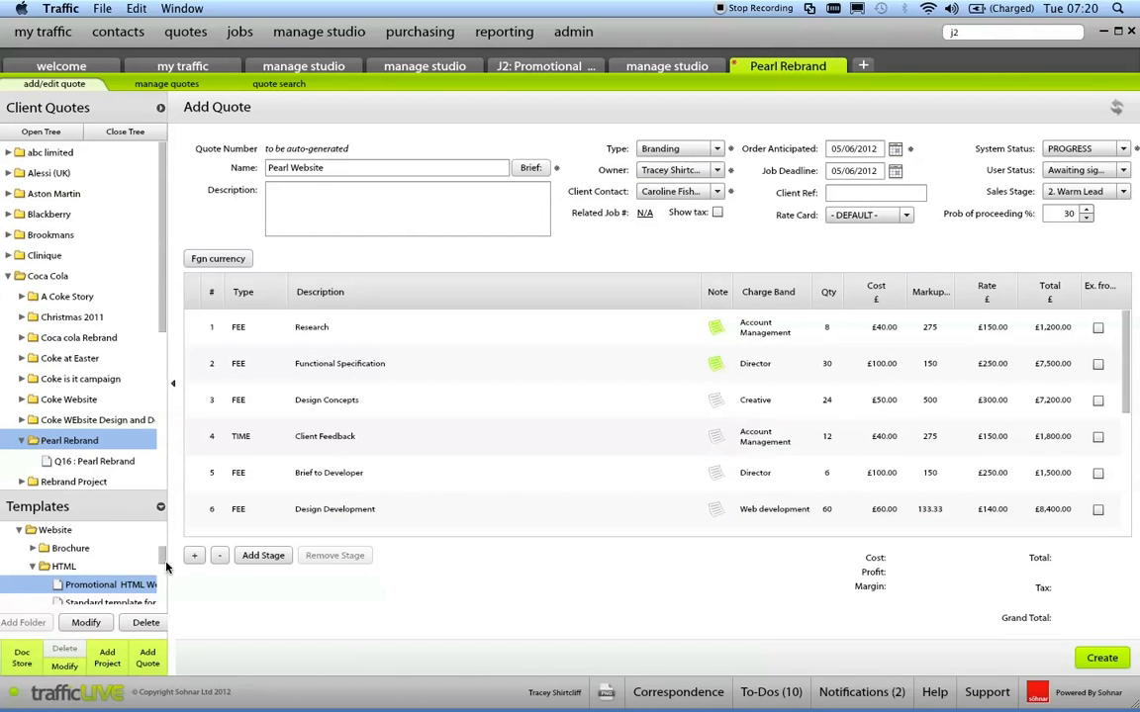
Apply the standard template from the HTML folder to the quote, replacing the current lines.
left_click_drag(164, 560, 165, 581)
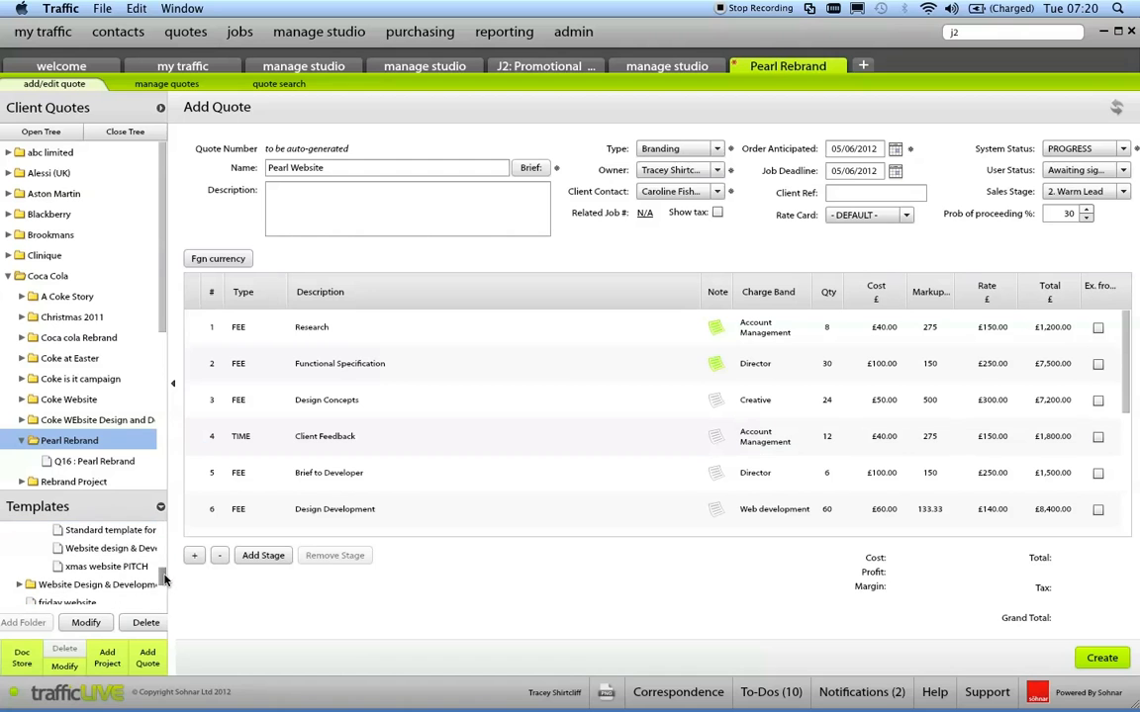
left_click_drag(108, 530, 509, 521)
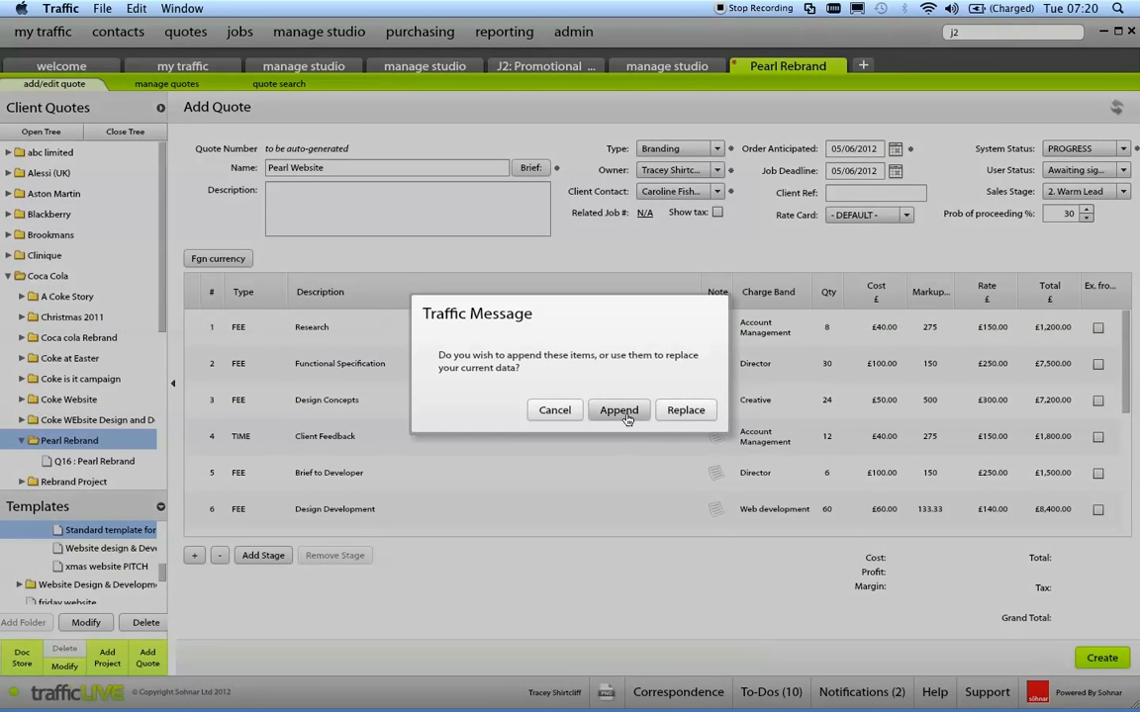
left_click(681, 411)
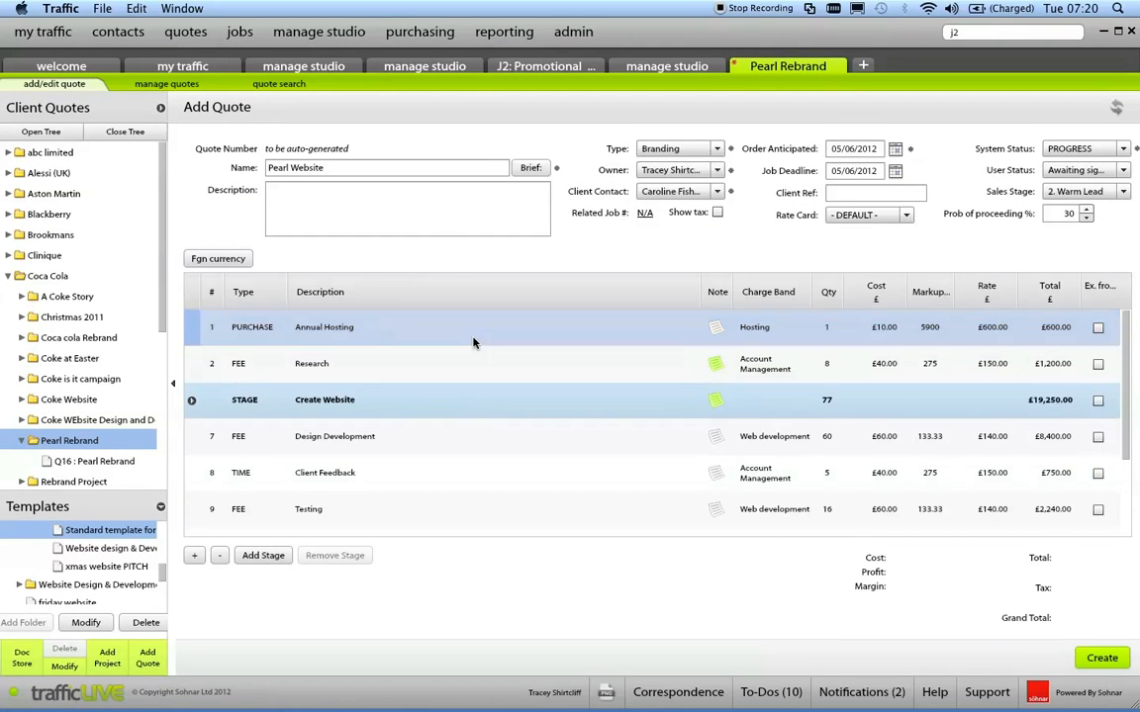
Move the Annual Hosting purchase line from the start of the quote to between Amends and Taxis.
left_click(471, 335)
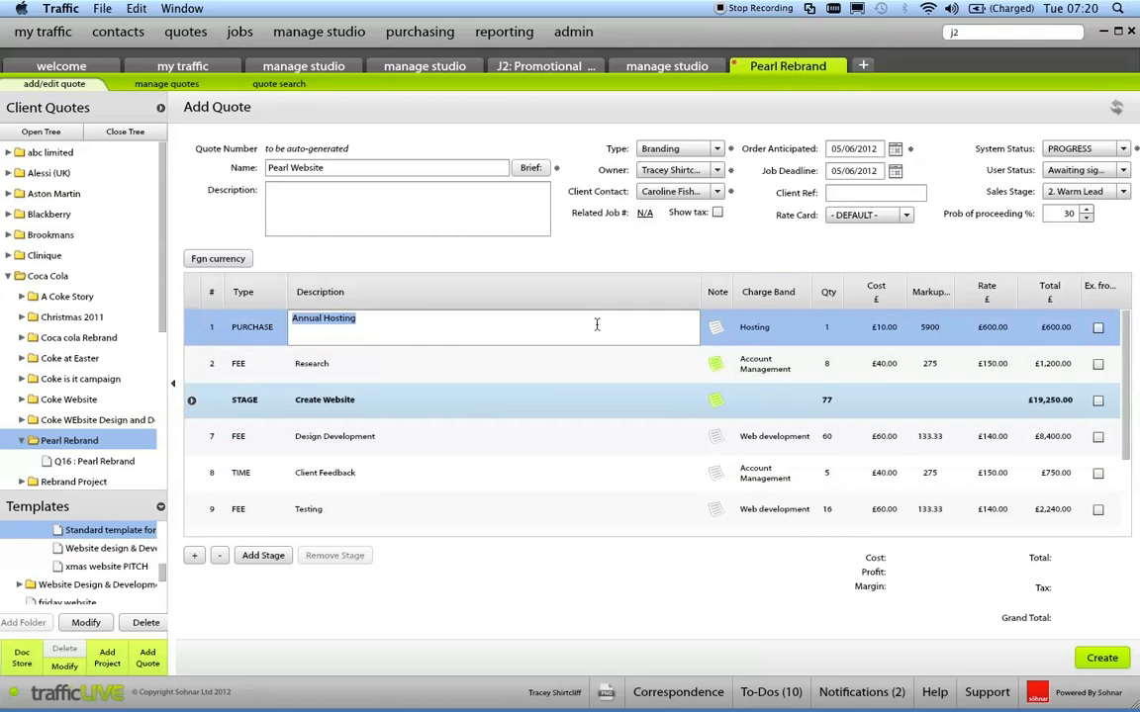
key("Tab")
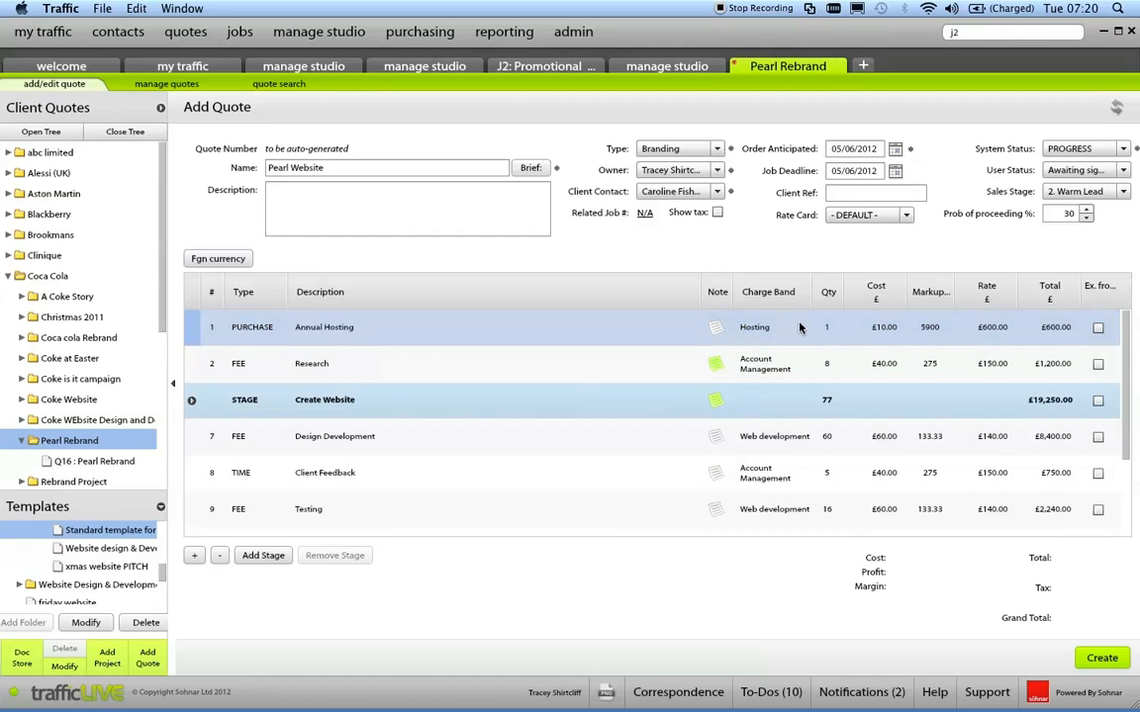
mouse_move(650, 454)
left_mouse_down()
mouse_move(654, 440)
mouse_move(663, 539)
mouse_move(656, 471)
left_mouse_up()
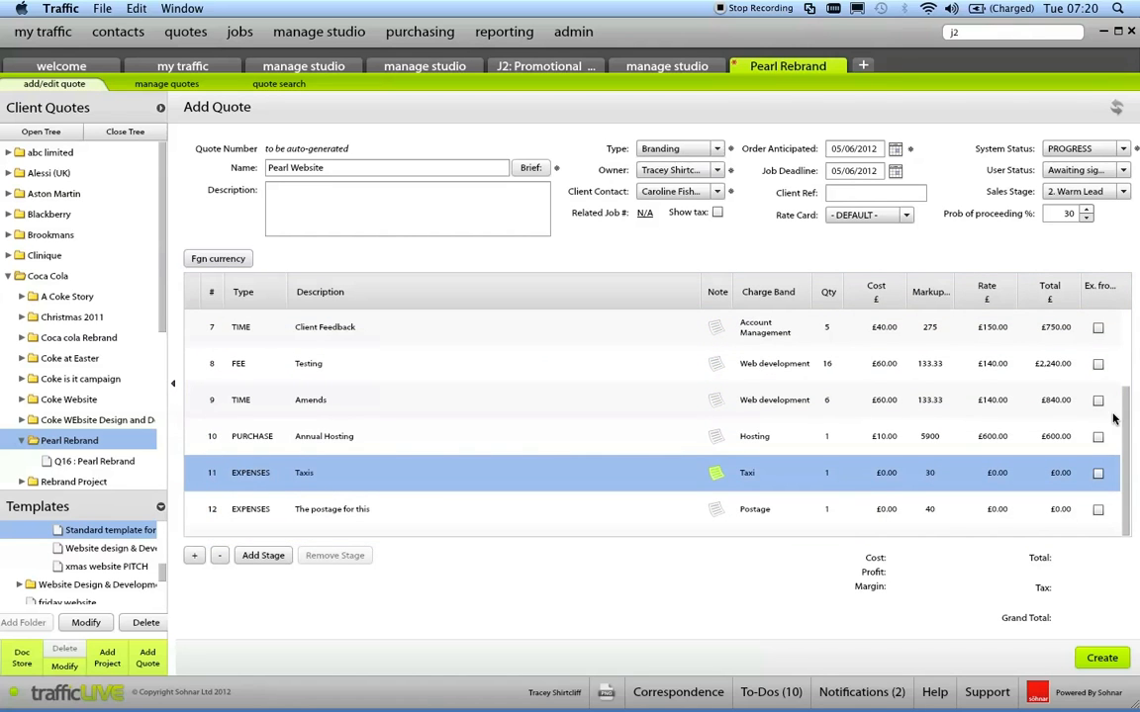
left_click_drag(1126, 412, 1125, 334)
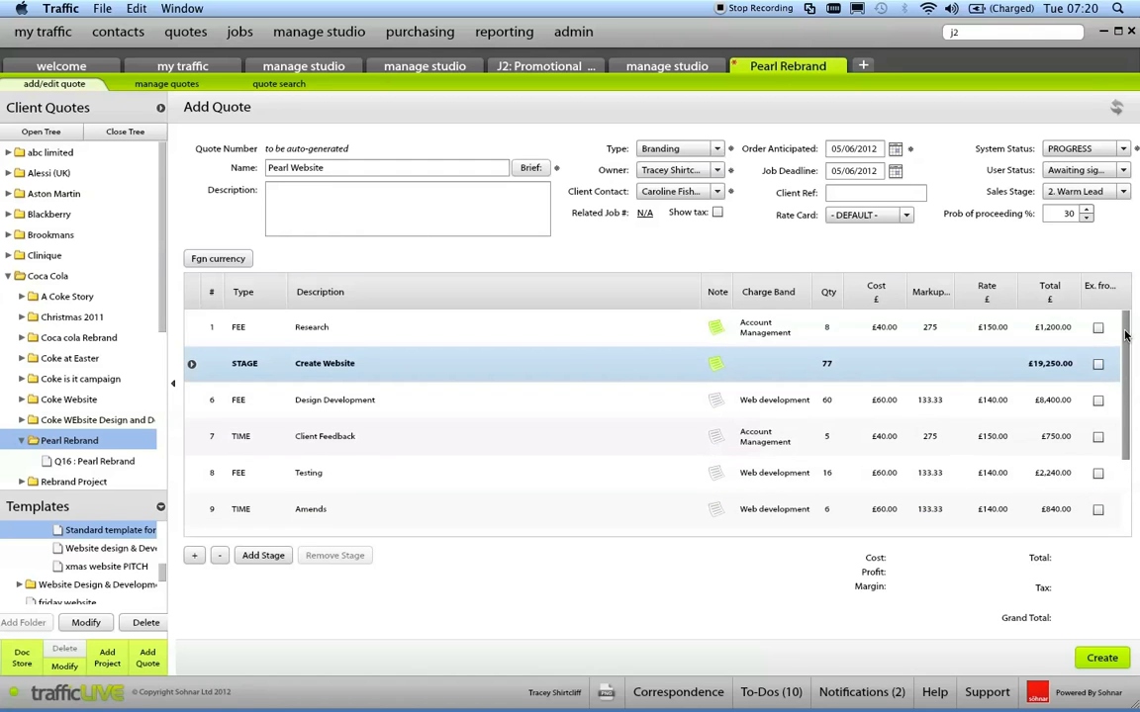
Set the quantity of the Research fee line to 10.
left_click(827, 330)
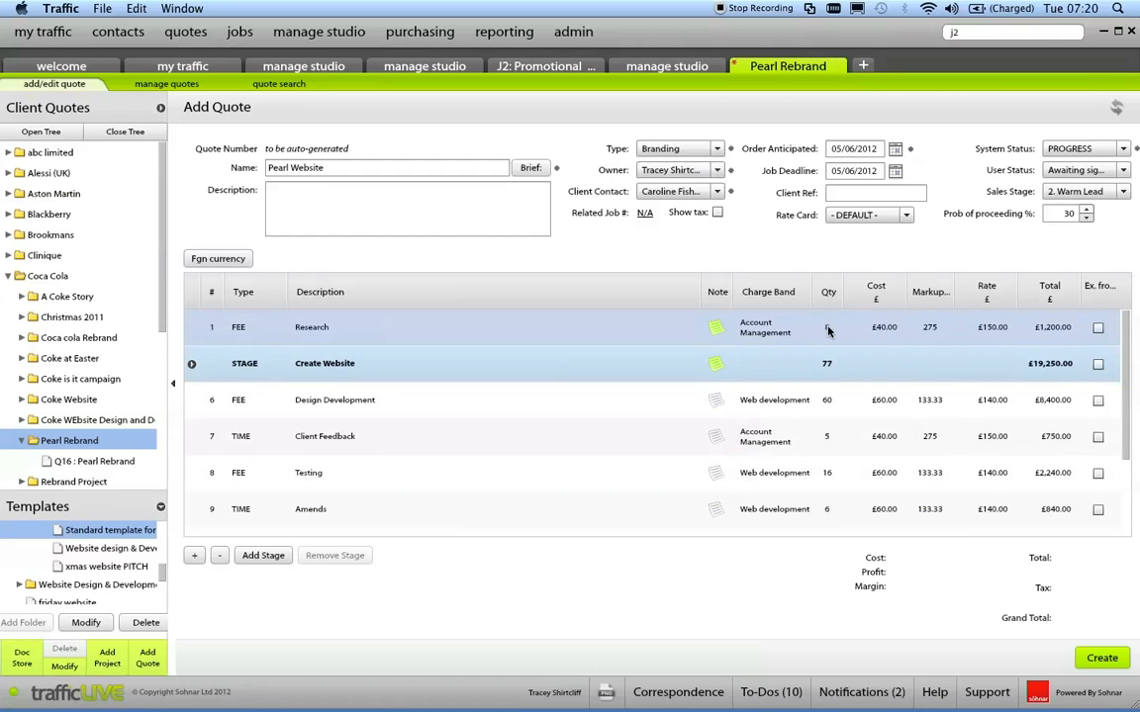
left_click(827, 329)
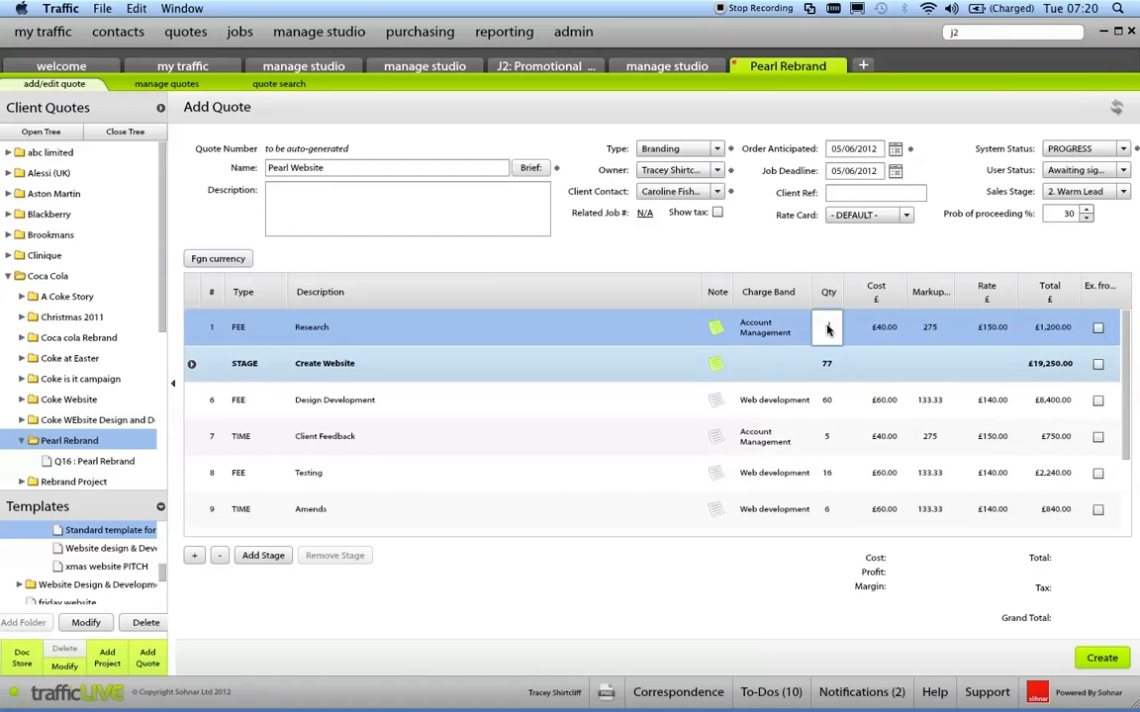
right_click(740, 255)
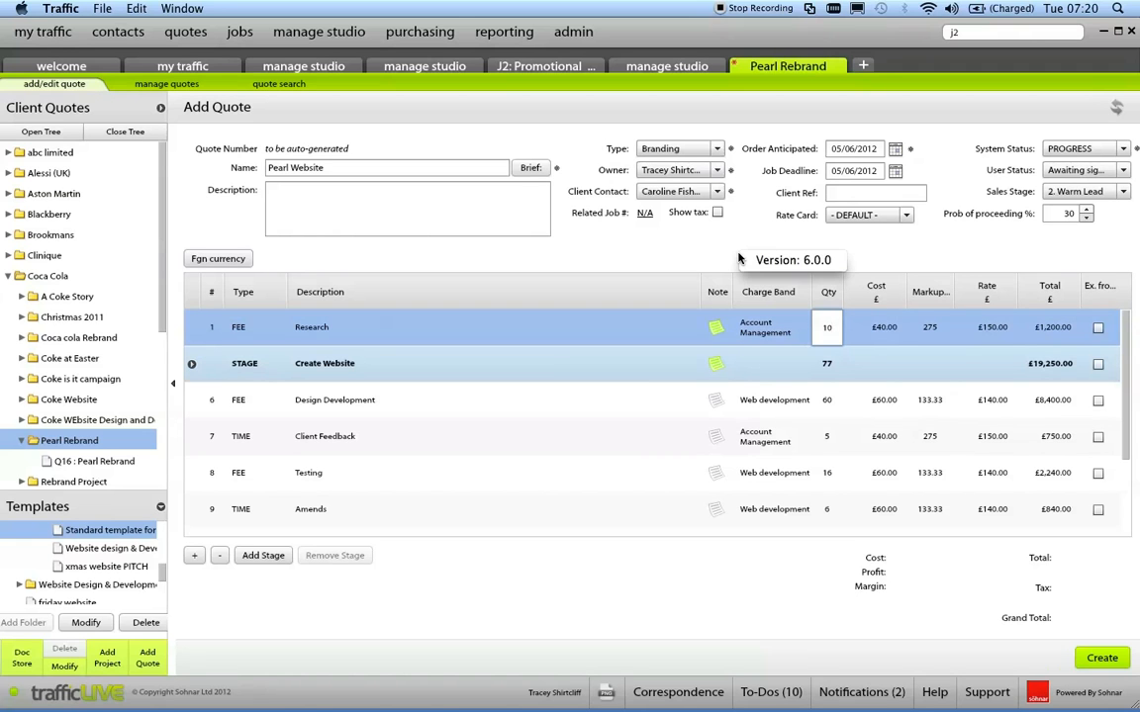
left_click(703, 247)
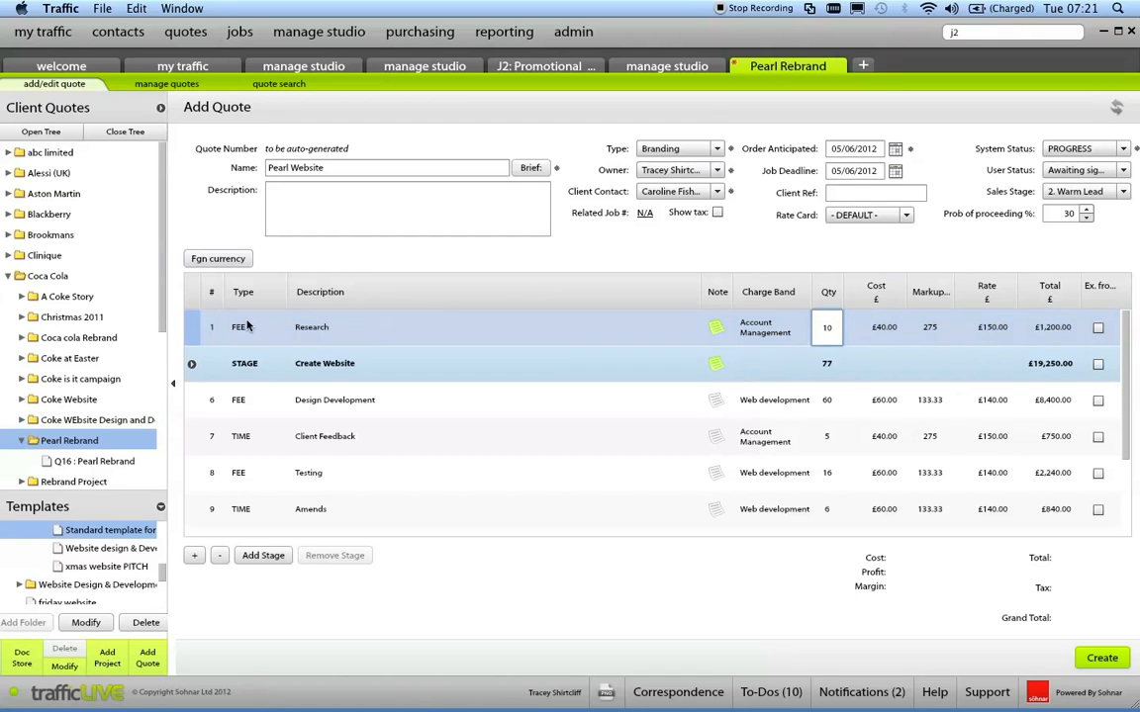
Expand the Create Website stage and move the Brief to Developer line out of it, just before Design Development.
left_click(192, 365)
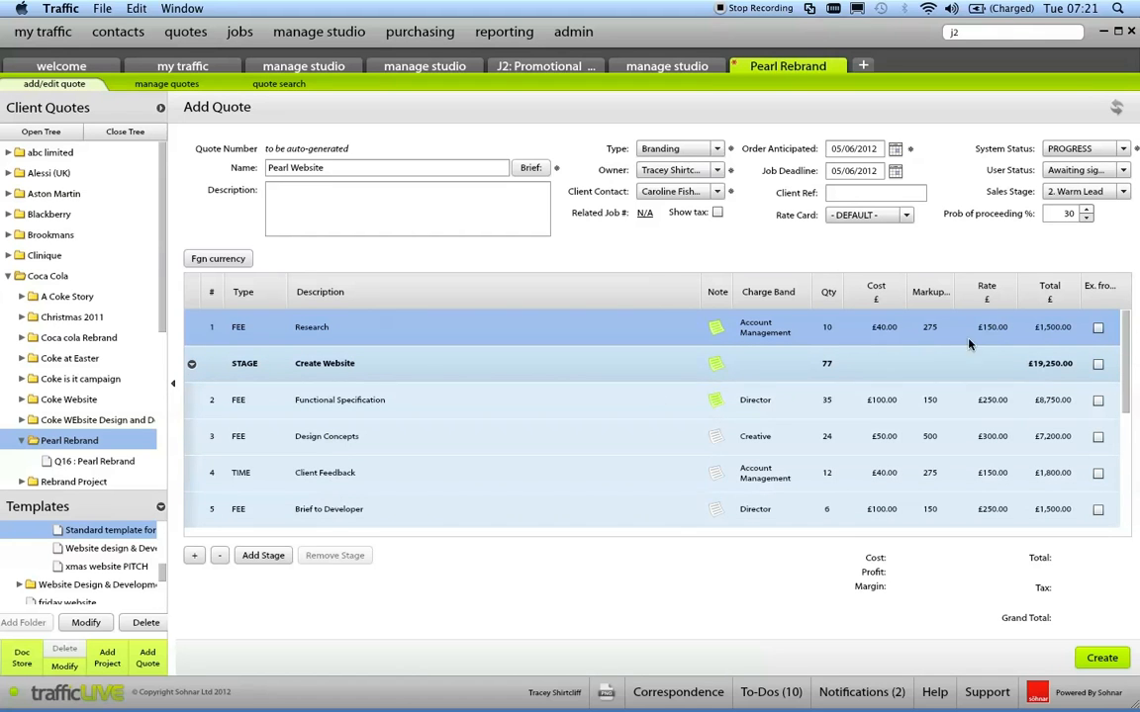
scroll(1126, 370, "down", 2)
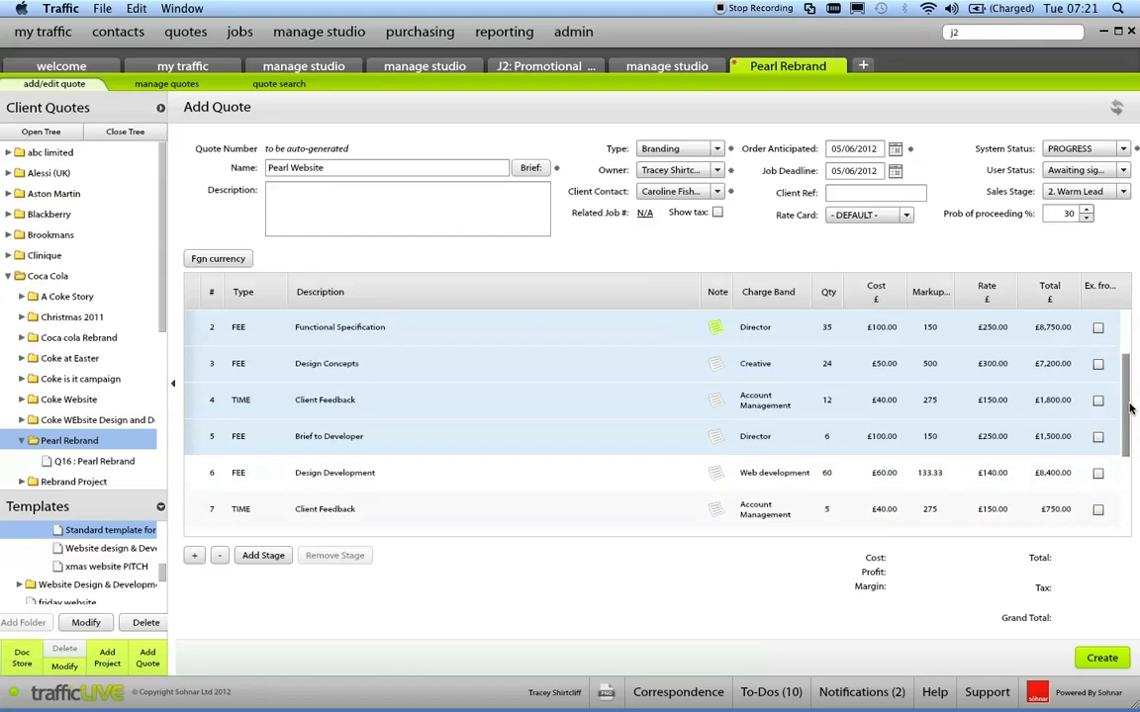
left_click(527, 440)
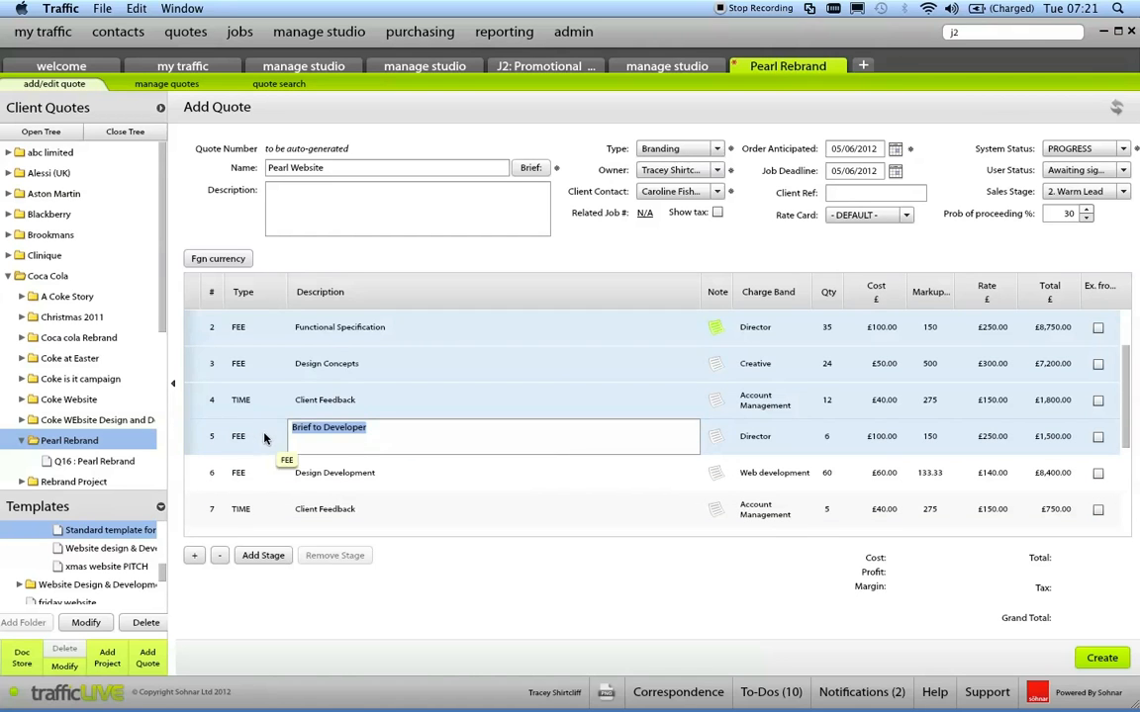
left_click_drag(265, 438, 277, 492)
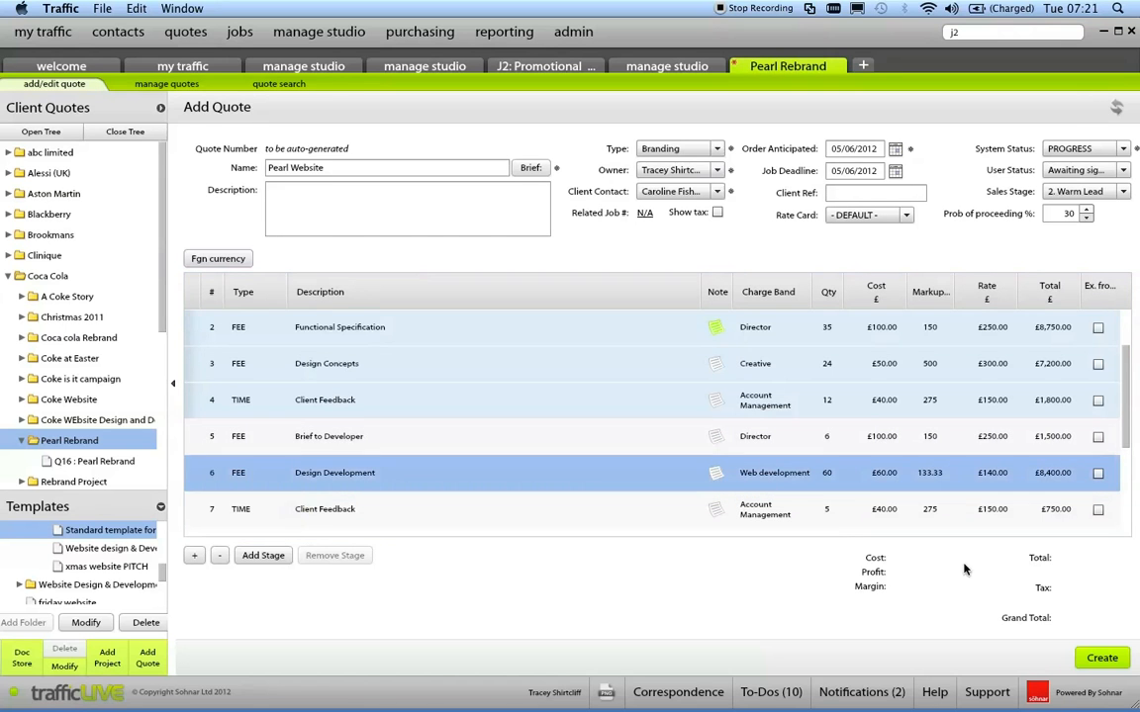
Create the quote and issue it as a PDF using Quote Template, with sending and saving through correspondence enabled.
left_click(1103, 657)
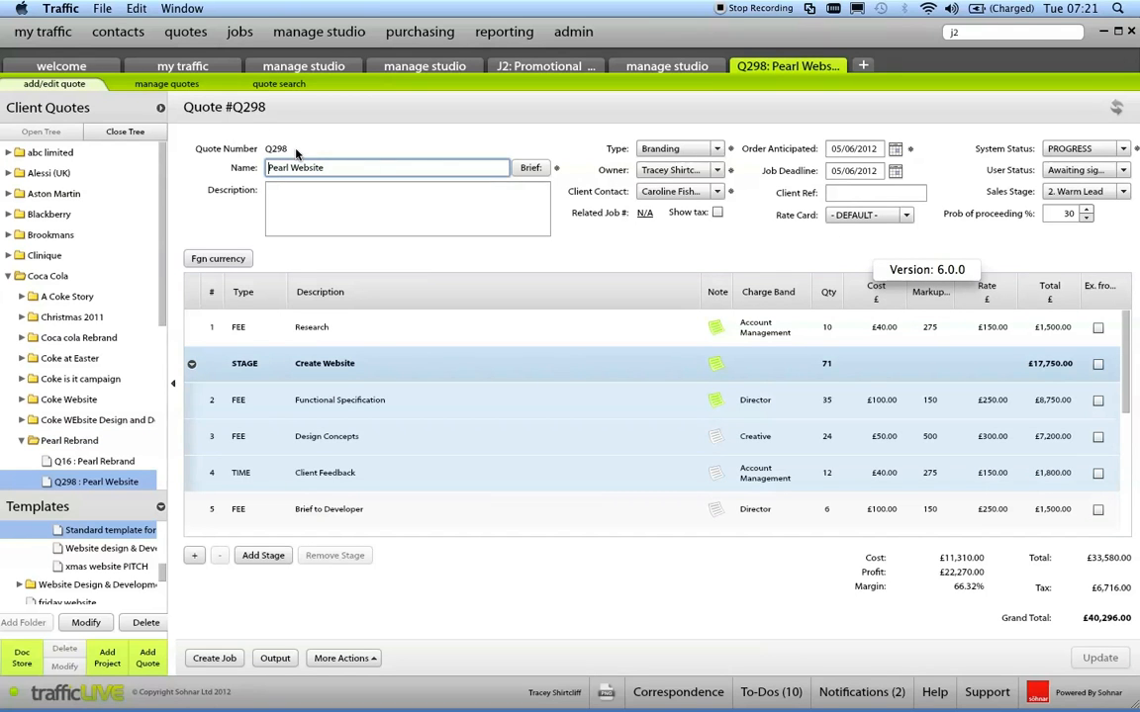
left_click(277, 660)
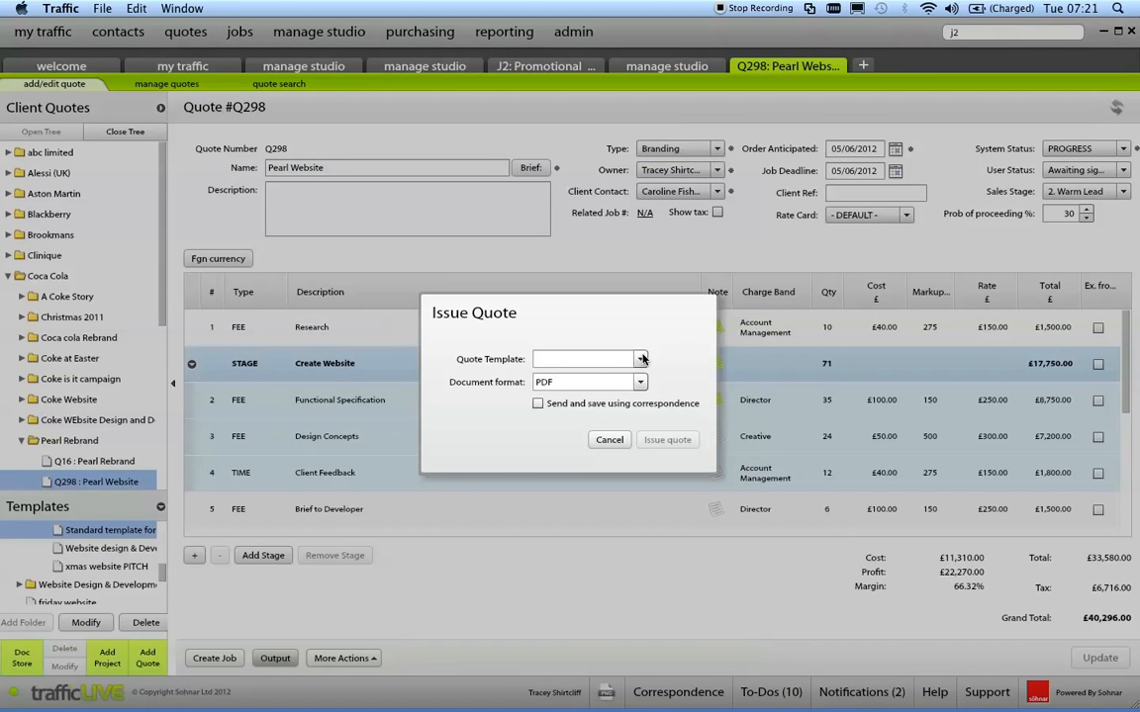
left_click(640, 360)
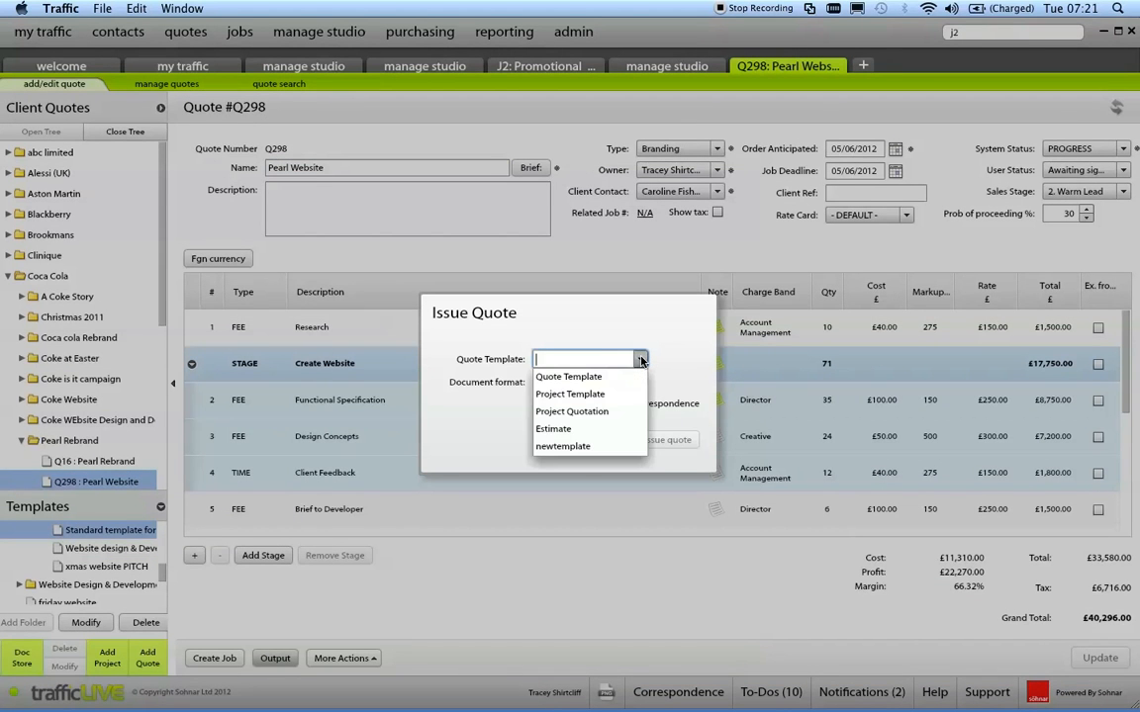
left_click(562, 377)
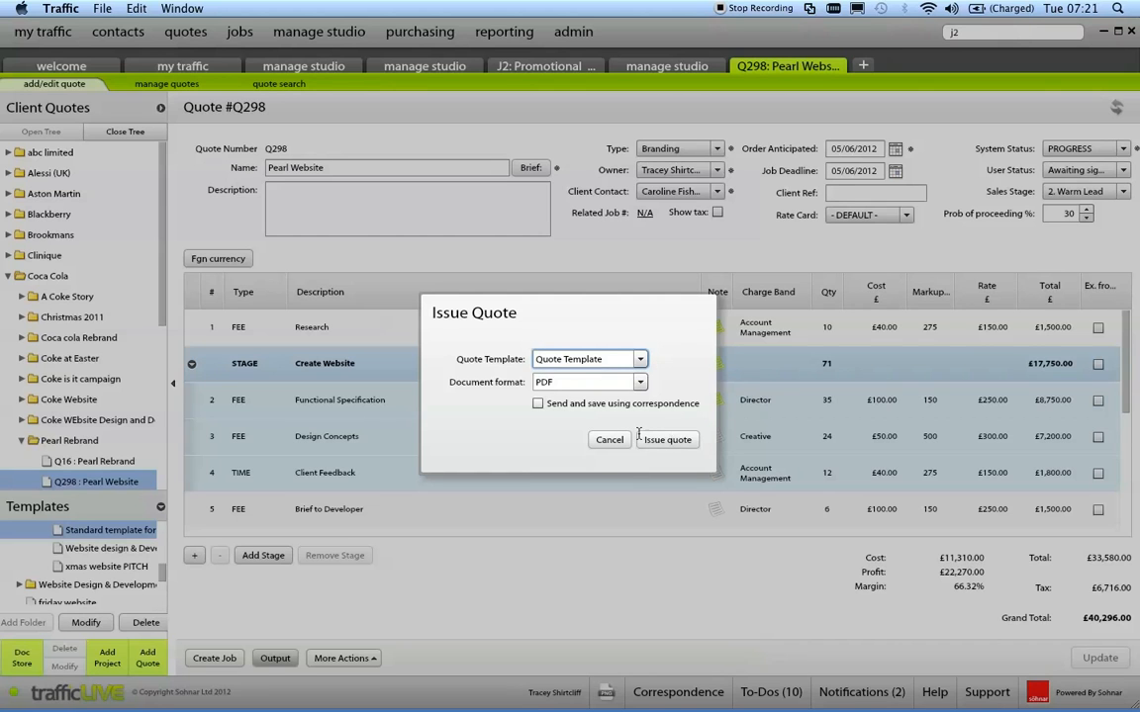
left_click(537, 404)
left_click(675, 440)
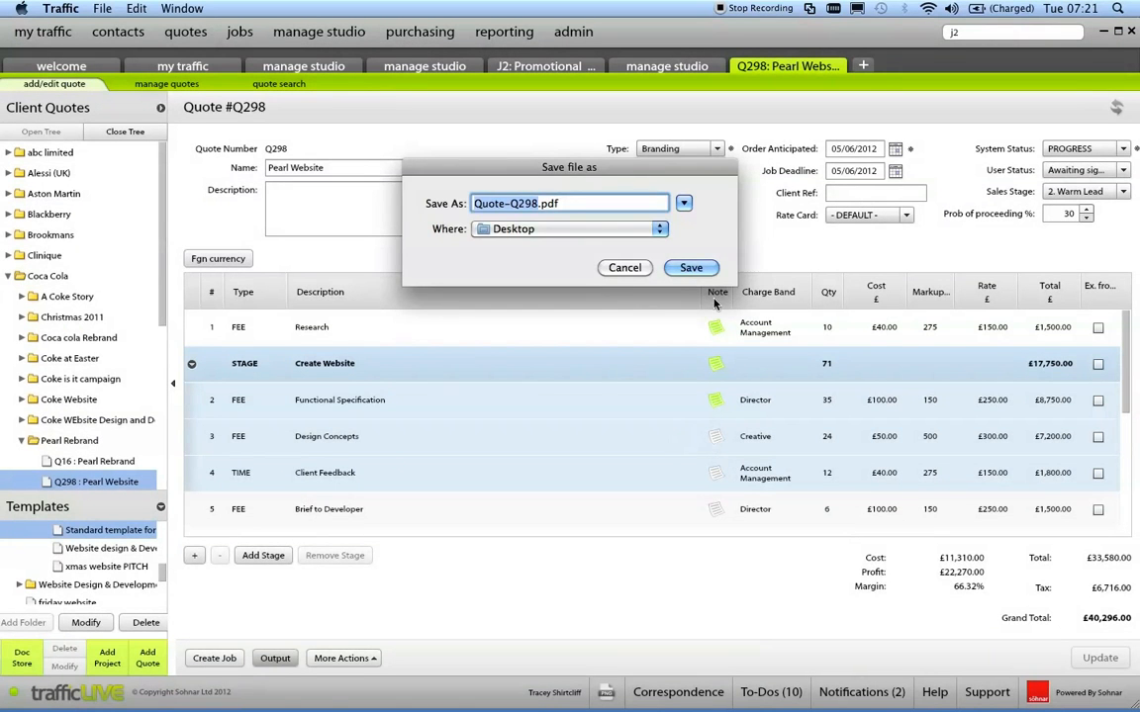
View the attached Quote-Q298.pdf from the composed correspondence, and close the document.
left_click(687, 193)
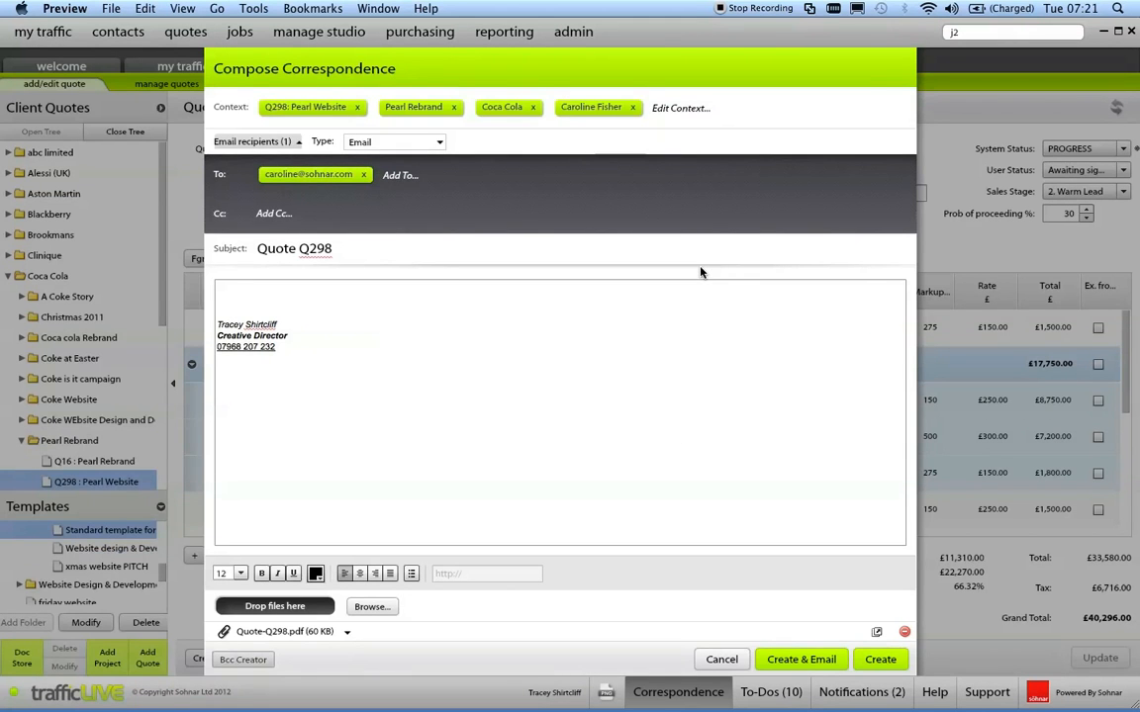
left_click(347, 631)
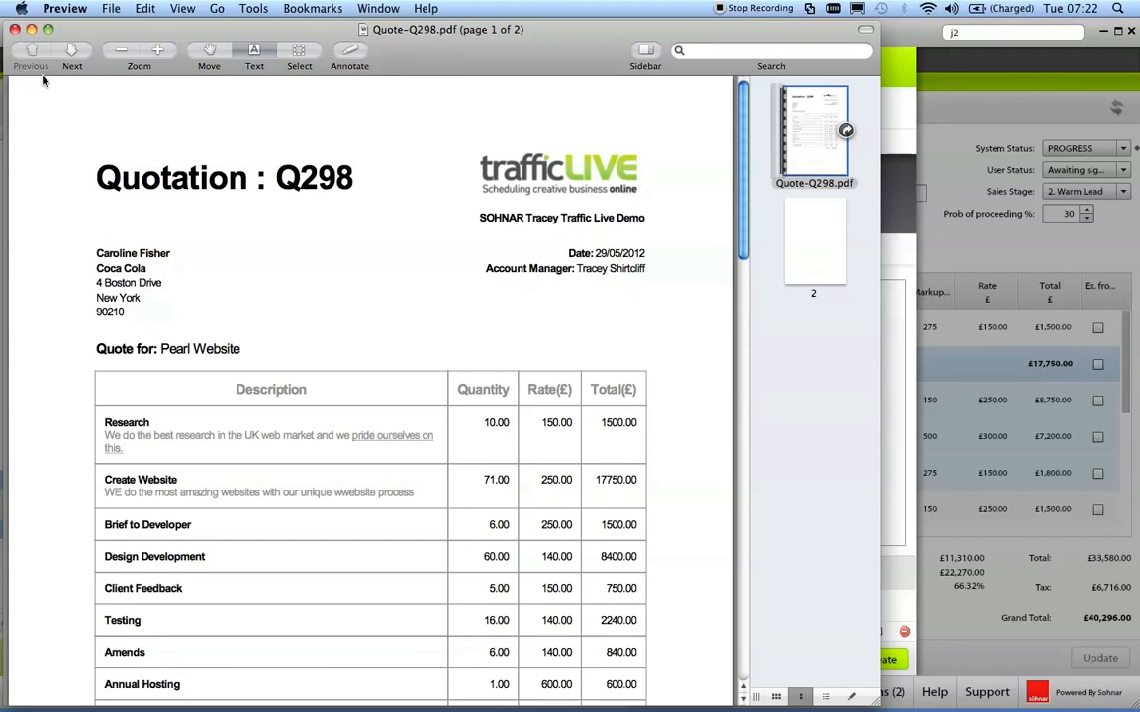
left_click(15, 31)
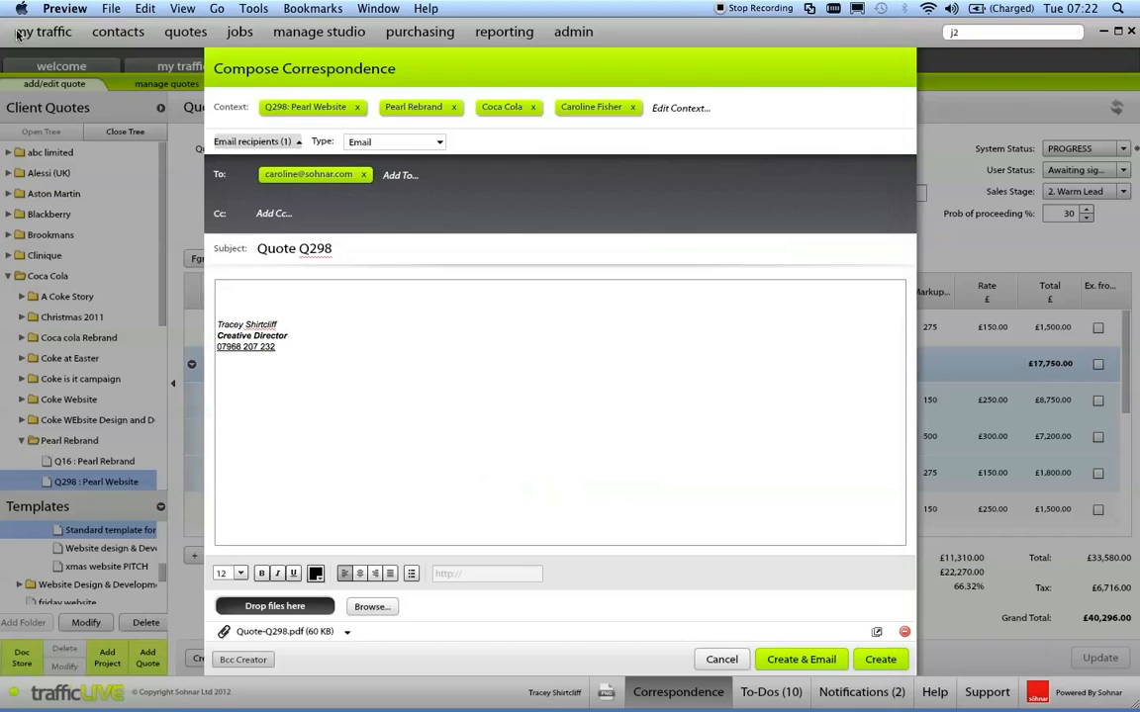
Write "Hello - you quote" above the signature, create and email the correspondence, and close the correspondence window.
left_click(247, 297)
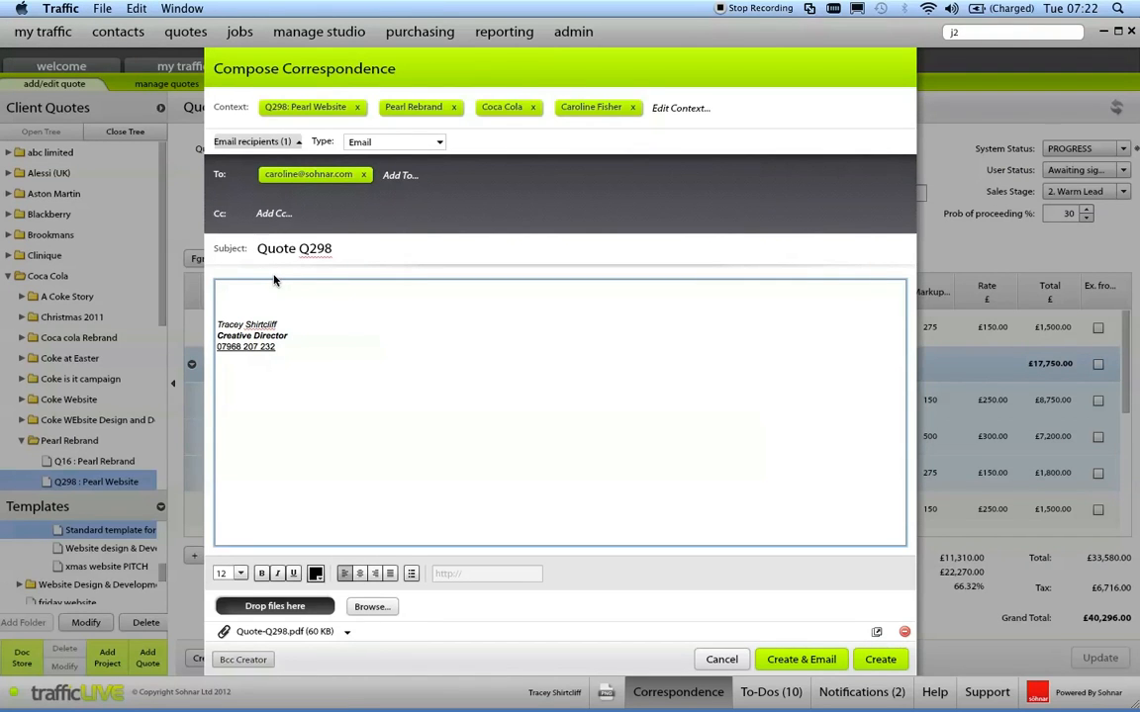
type("Hello - you quote")
left_click(822, 665)
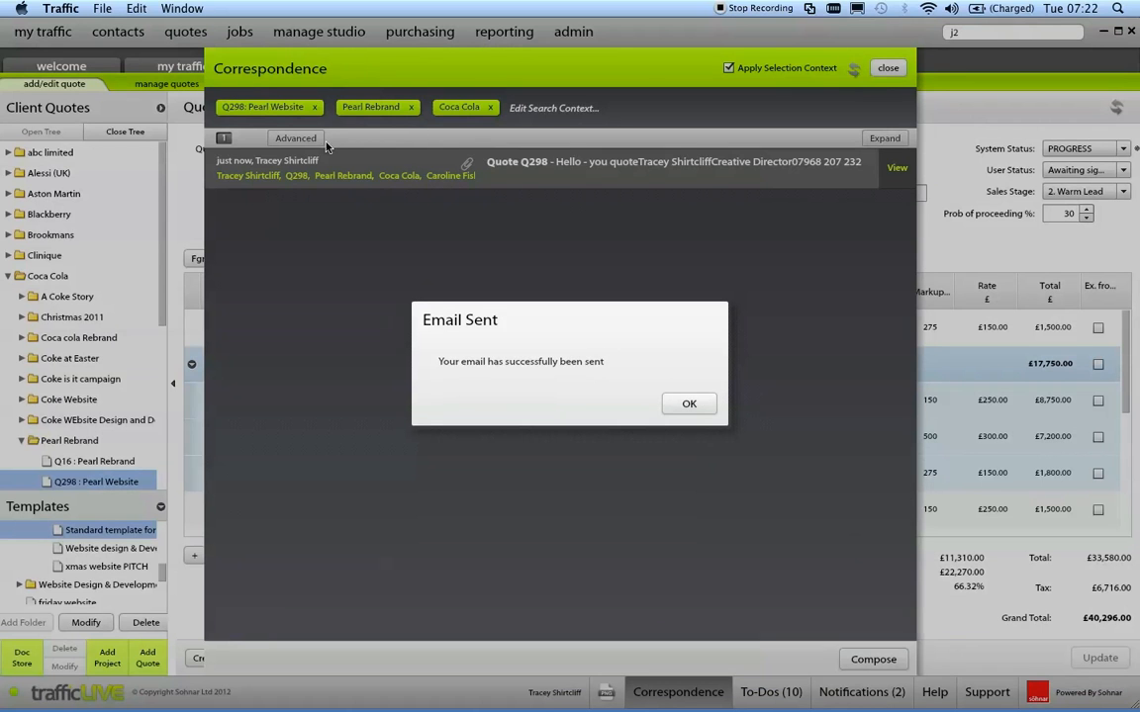
left_click(689, 403)
left_click(890, 68)
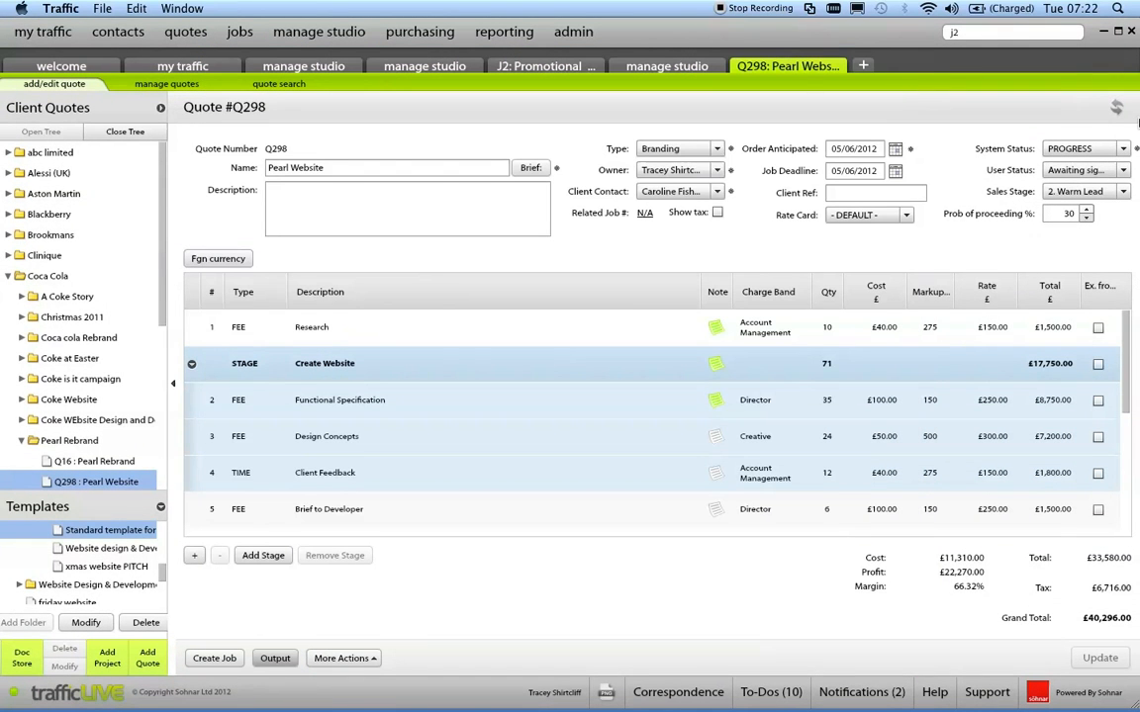
Review the quote list by the 0-25%, 25-50% and 75%+ probability bands, and return to the Pearl Website quote.
left_click(177, 85)
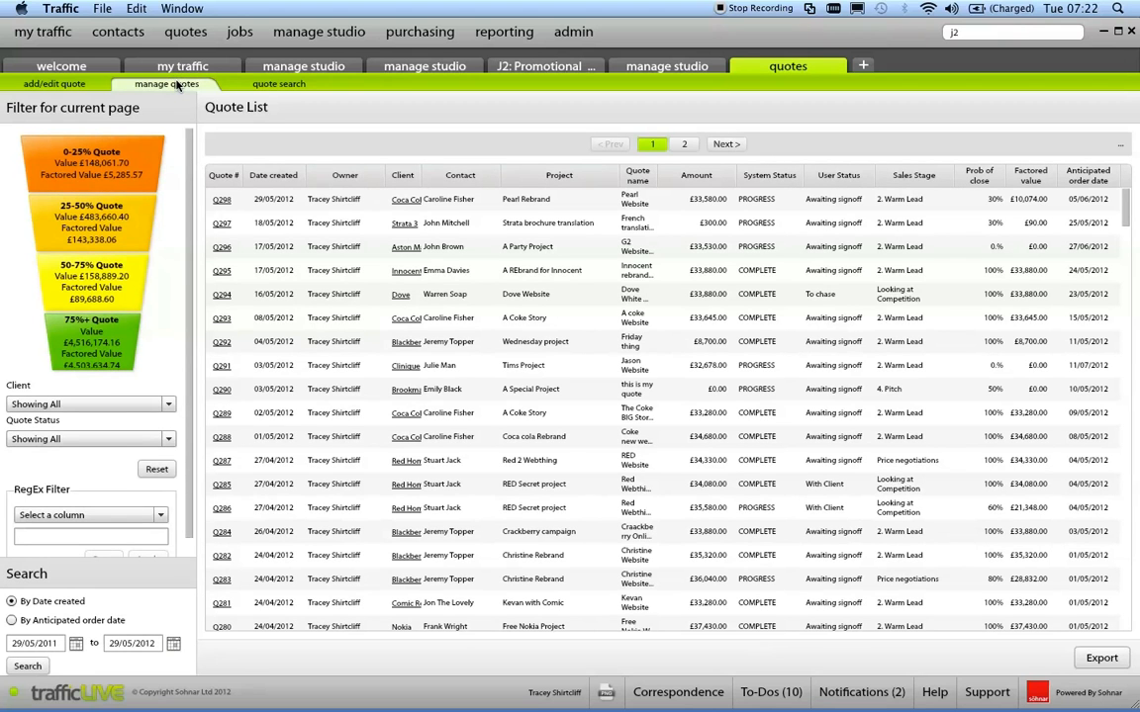
left_click(76, 155)
left_click(87, 232)
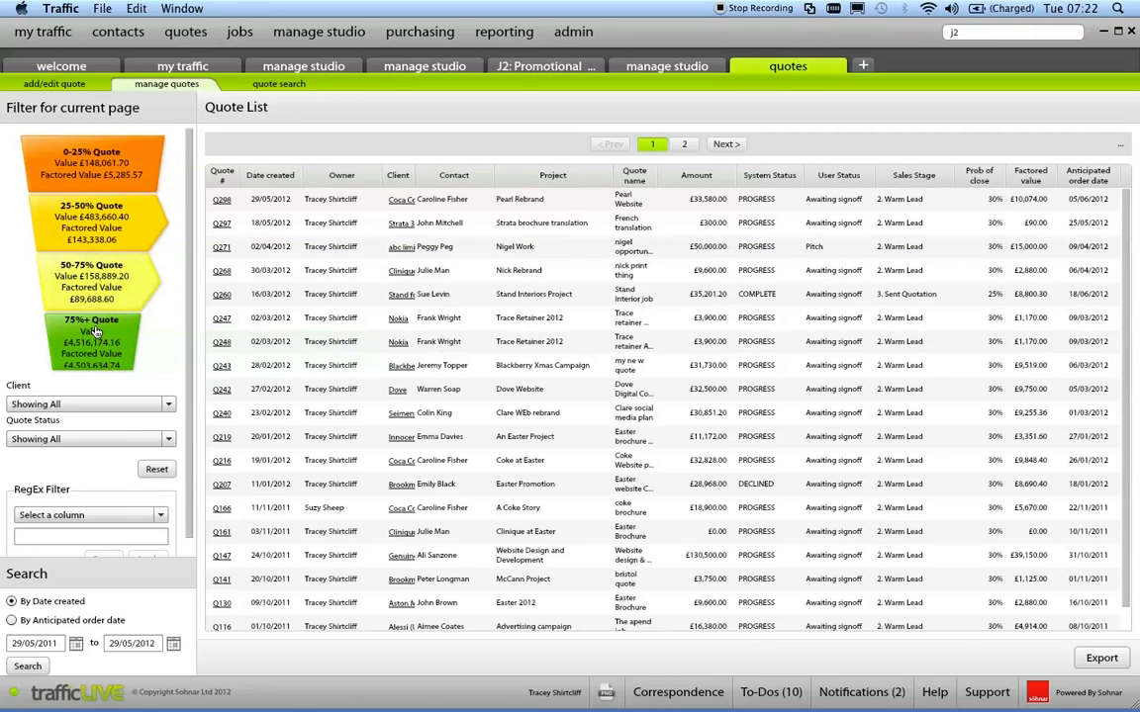
left_click(96, 331)
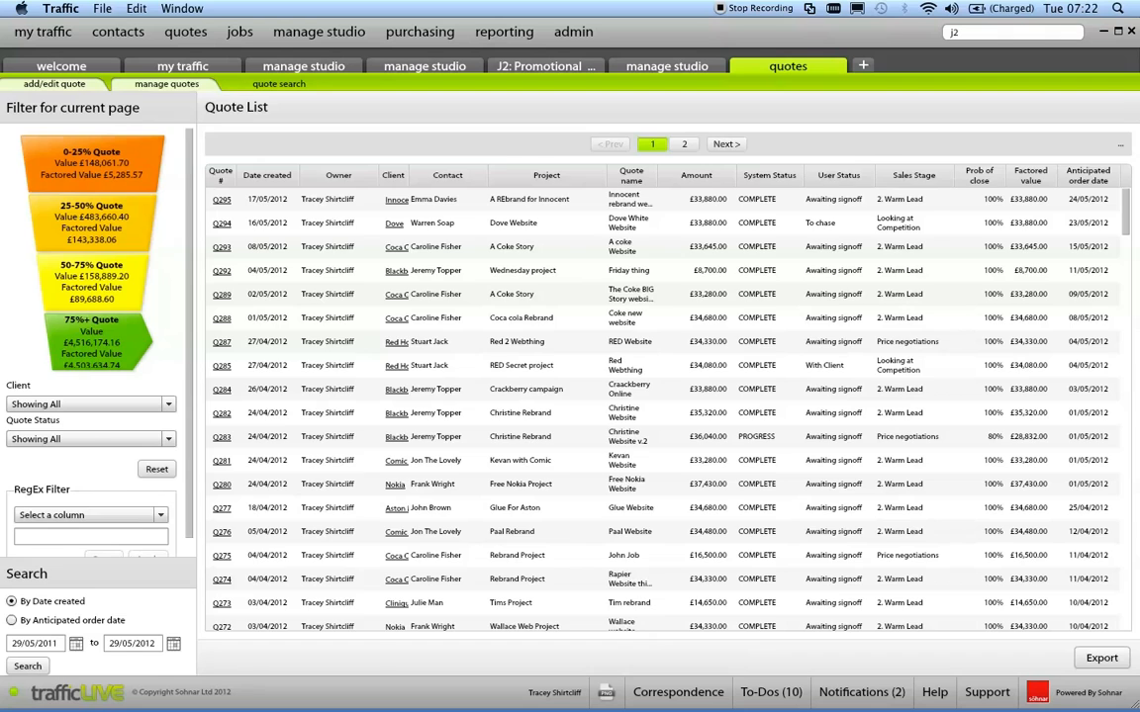
left_click(57, 83)
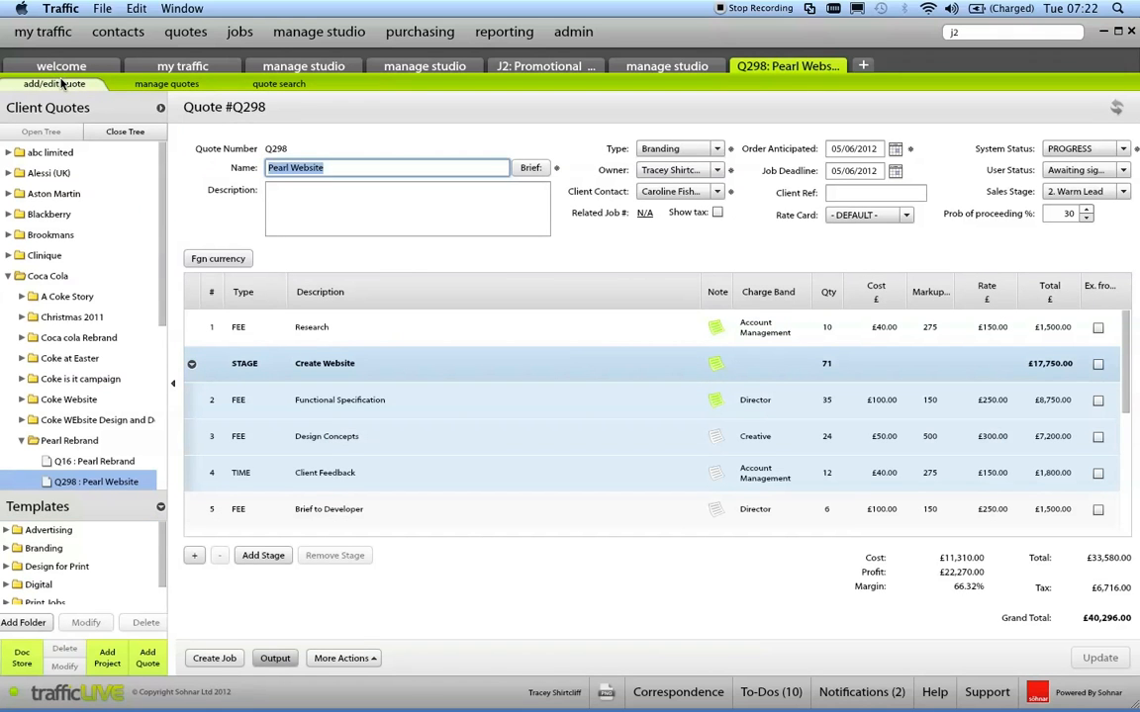